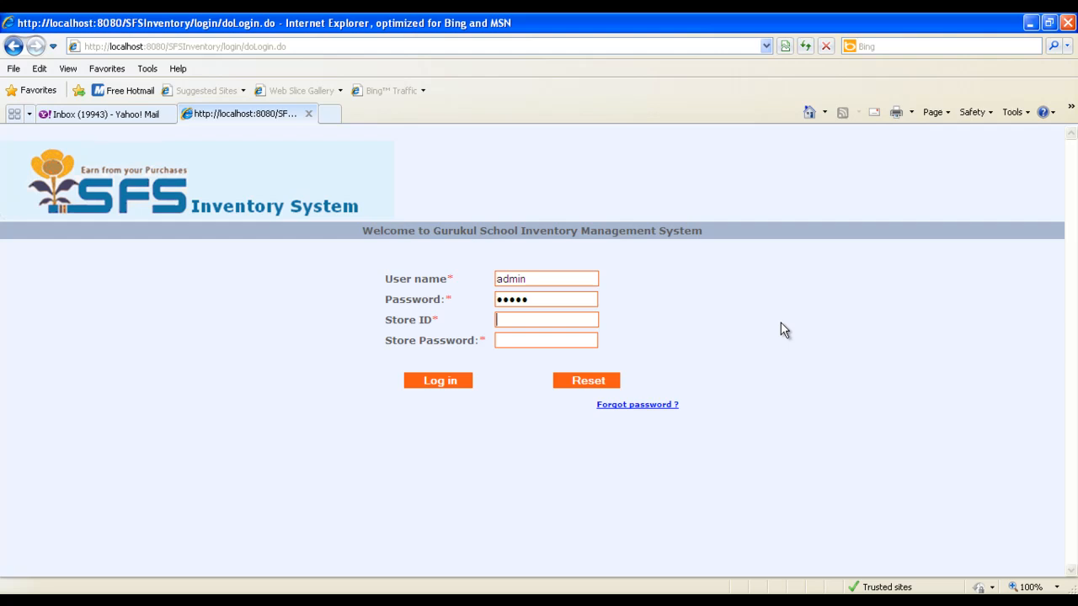
Enter the store ID test and the store password, and log in to the inventory system
key("Tab")
key("Return")
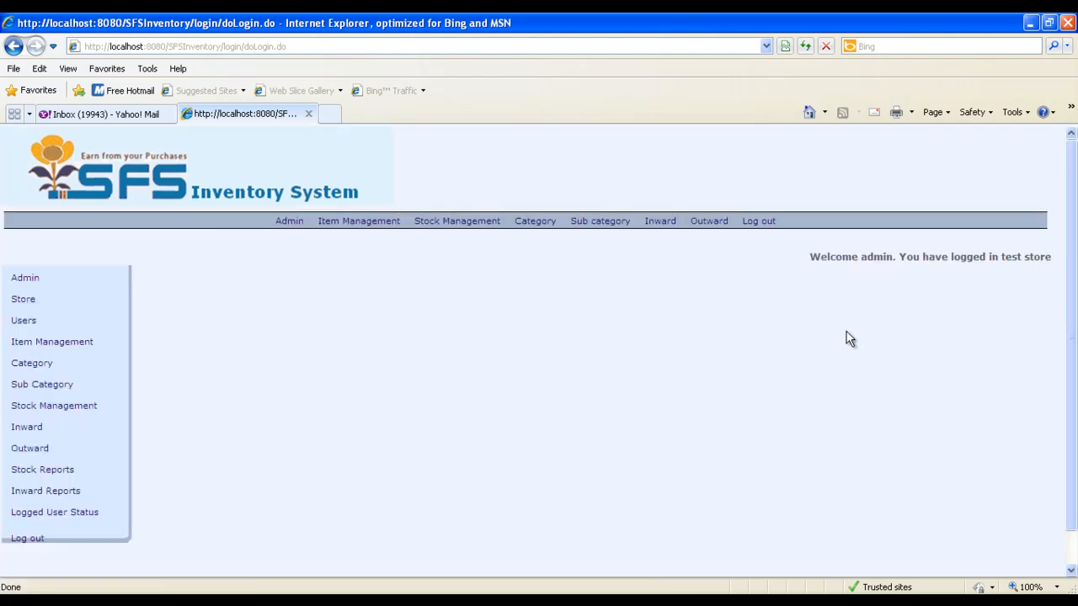
Recreate the database tables from the administration page, accepting the deletion of existing data, and load the cache
left_click(24, 282)
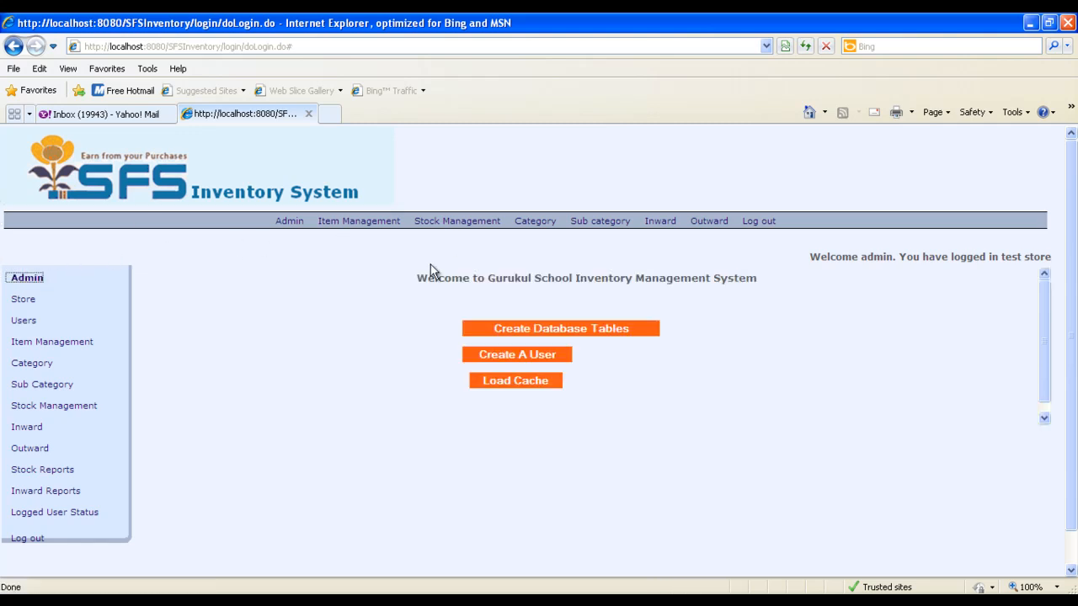
left_click(549, 329)
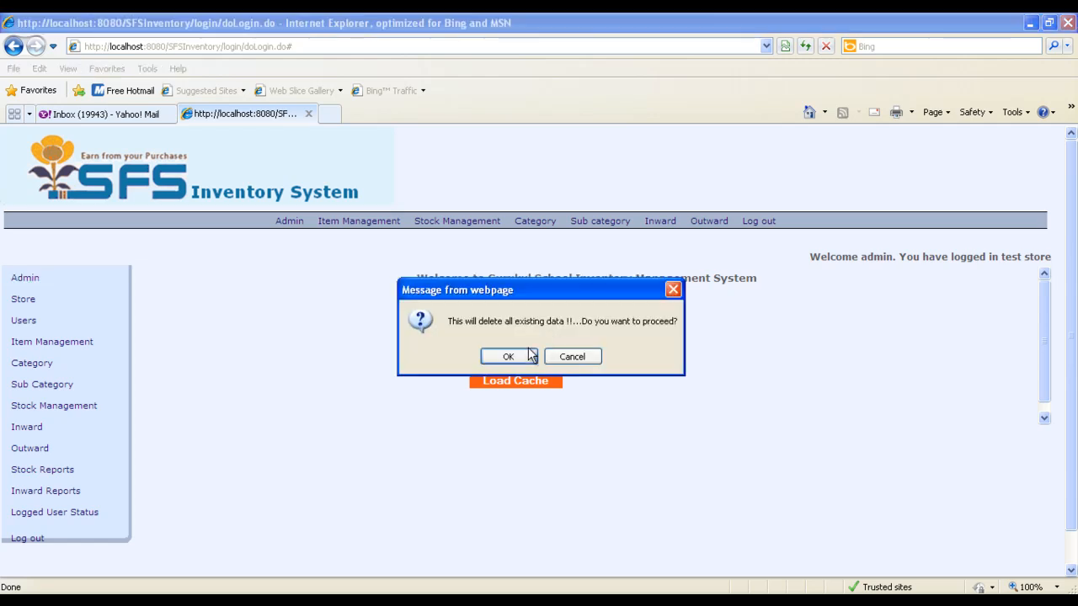
left_click(508, 358)
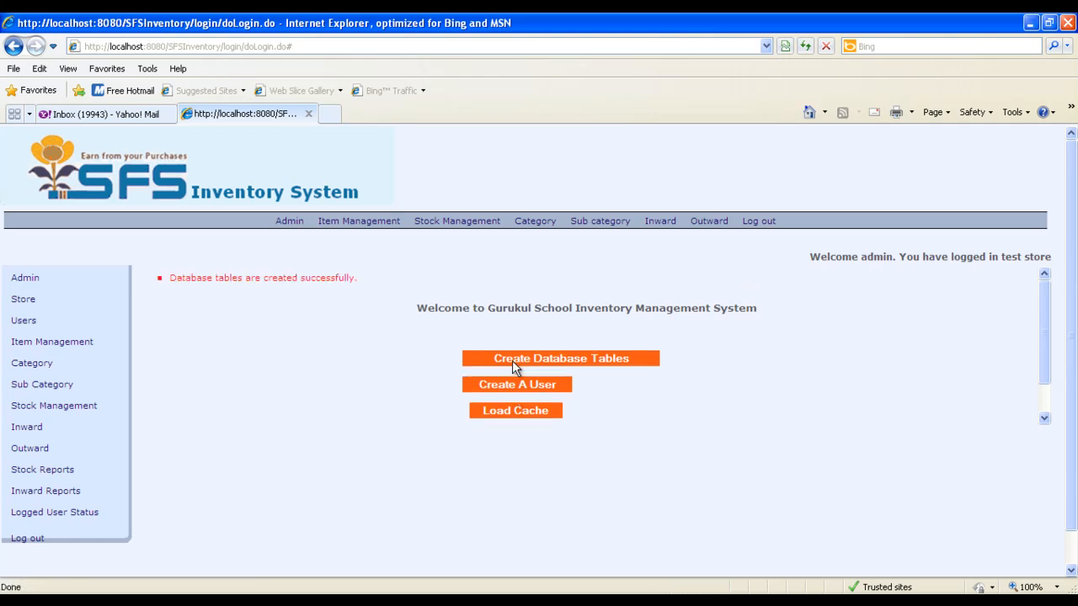
left_click(513, 411)
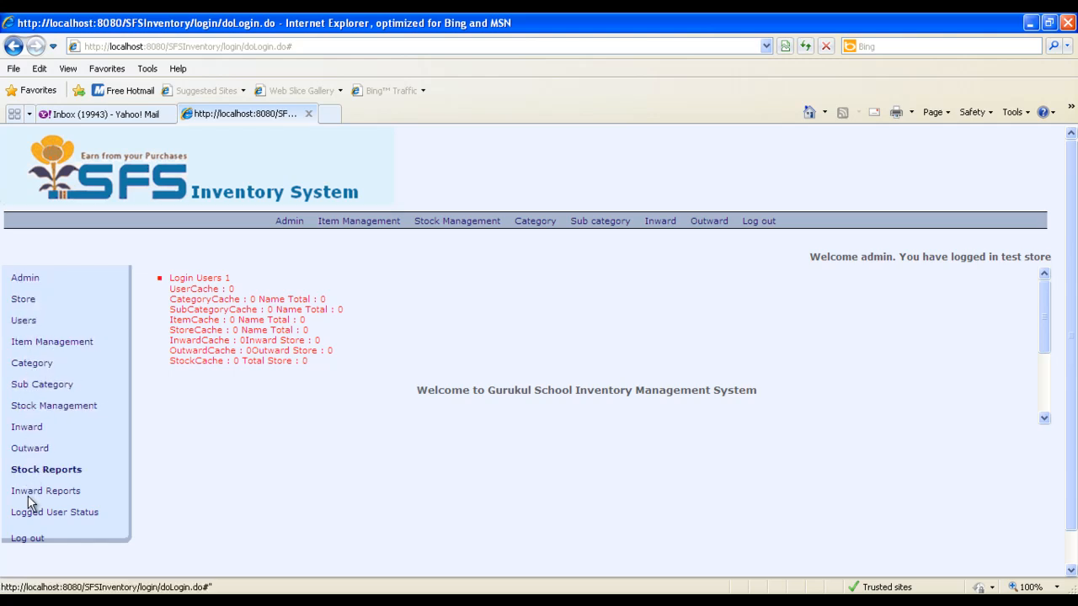
Add a store named Gujarat with its store password and the description "Gujarat Store"
left_click(22, 300)
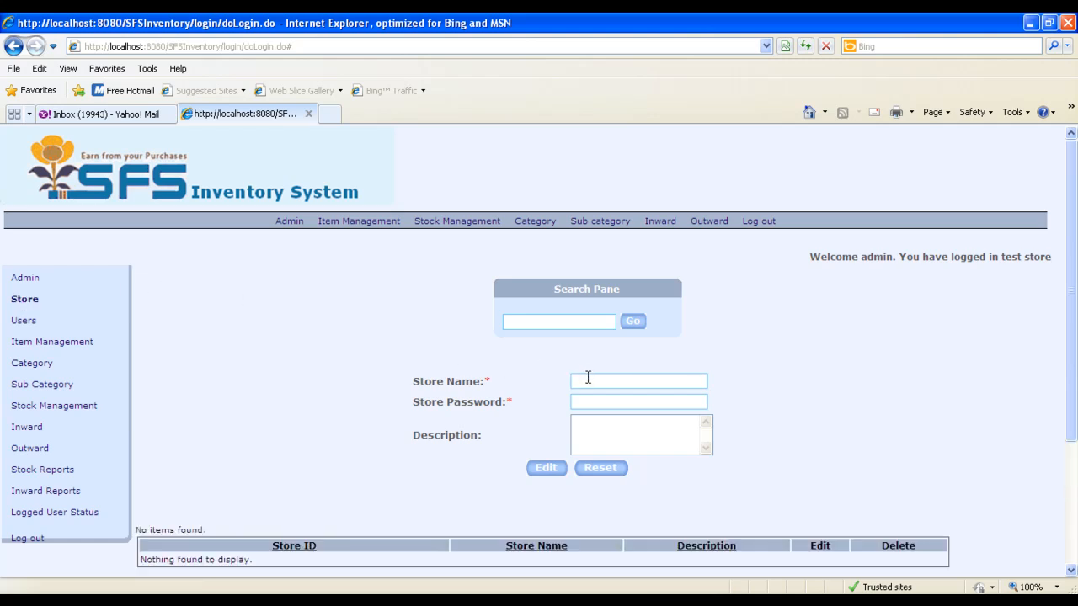
left_click(16, 295)
key("Tab")
key("Tab")
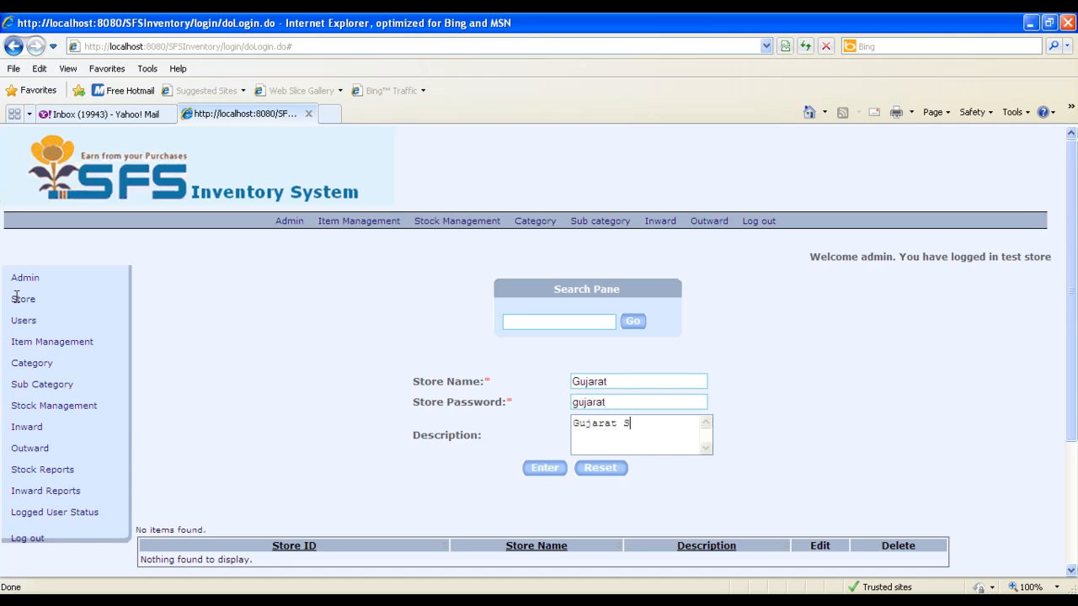
type("tore")
key("Tab")
key("Return")
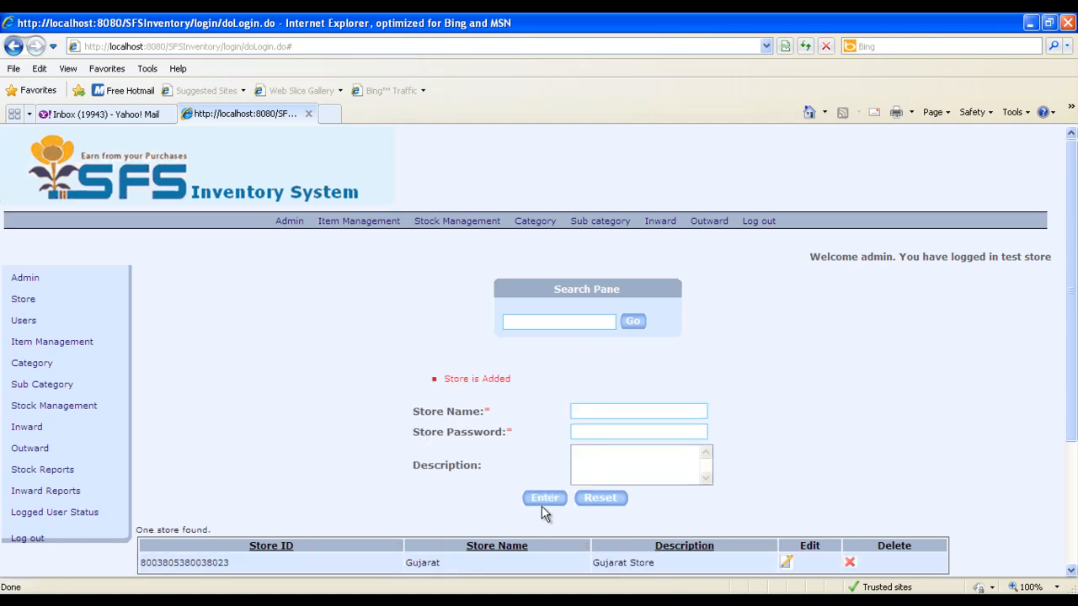
Add a second store named Rajasthan with its store password and the description "Rajasthan Store"
scroll(782, 511, "down", 1)
scroll(782, 504, "down", 3)
left_click(621, 277)
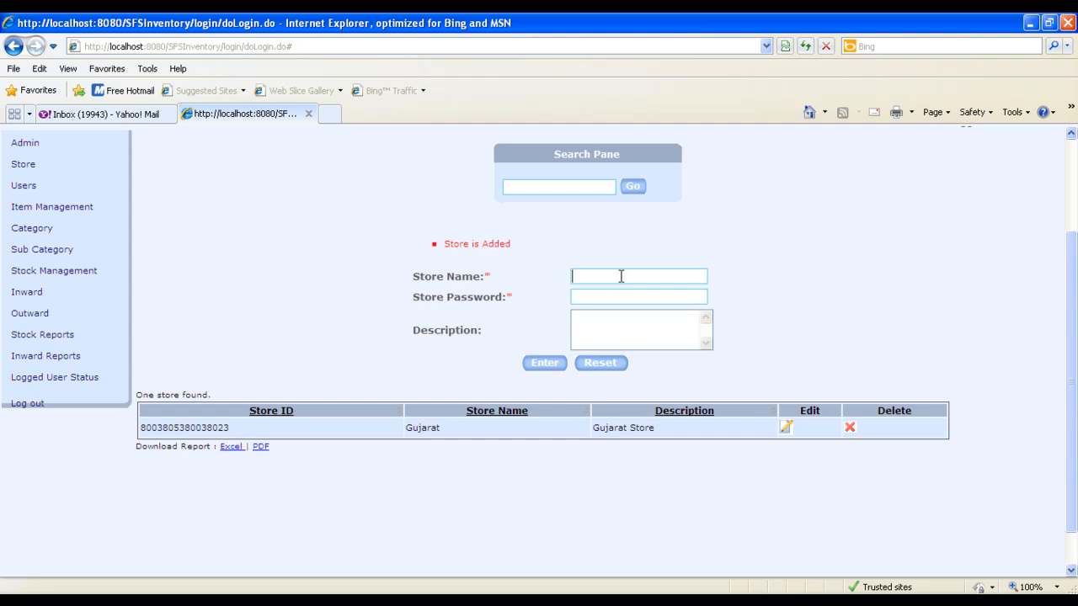
key("Tab")
key("Tab")
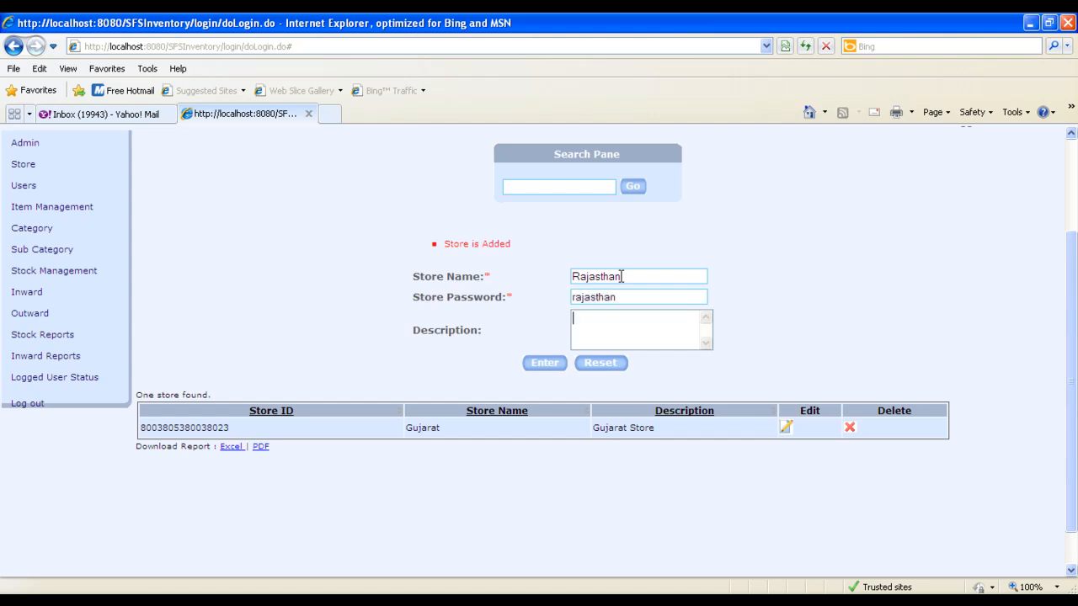
left_click(545, 363)
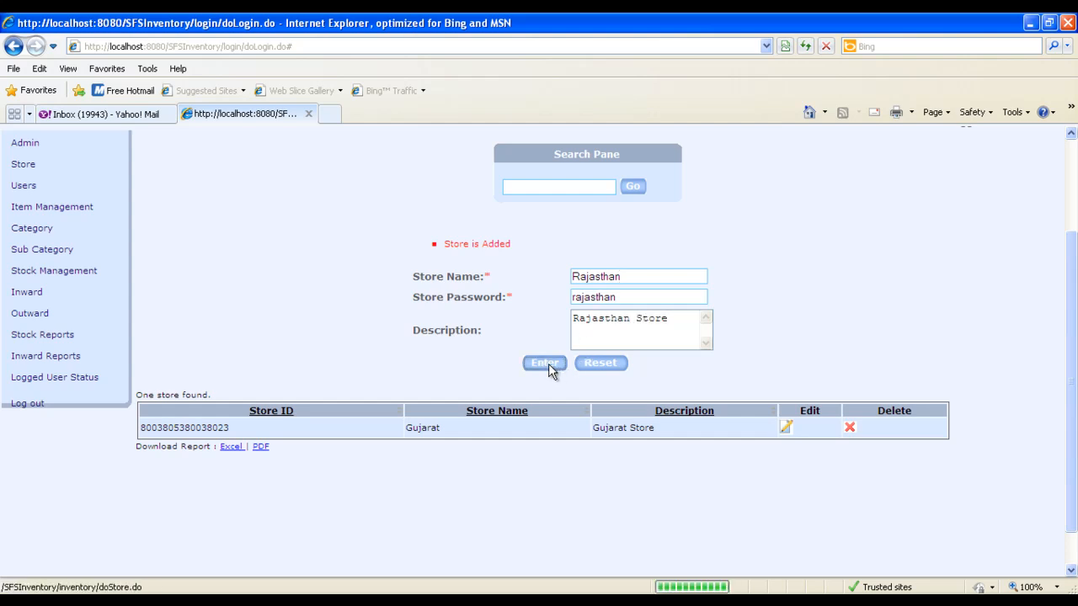
Update the Gujarat store's description to "Gujarat Store for Inventory"
left_click(792, 432)
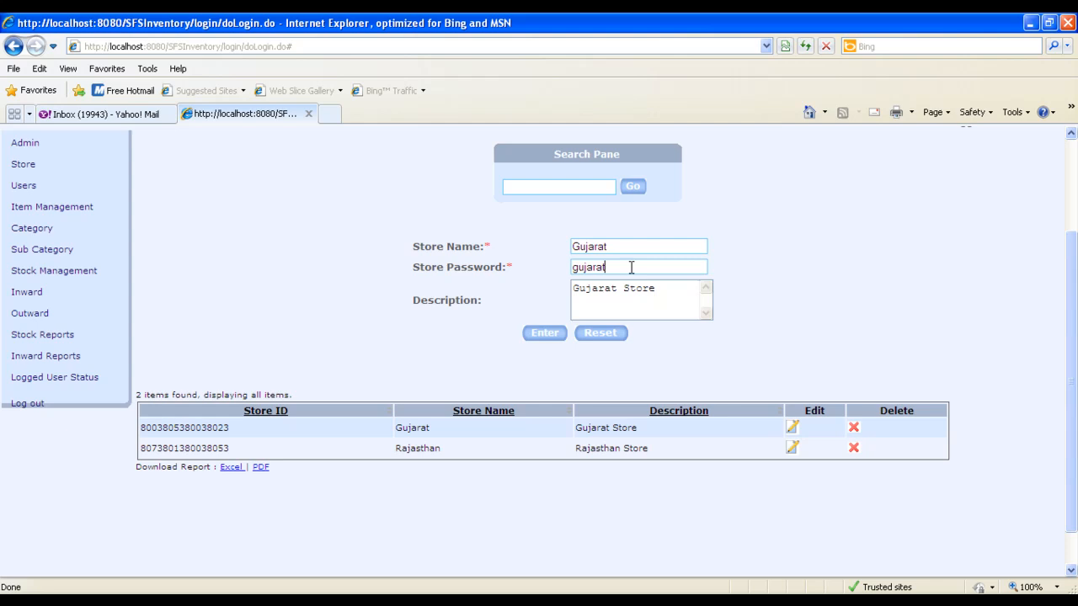
left_click(676, 289)
type("for Inventory")
left_click(544, 333)
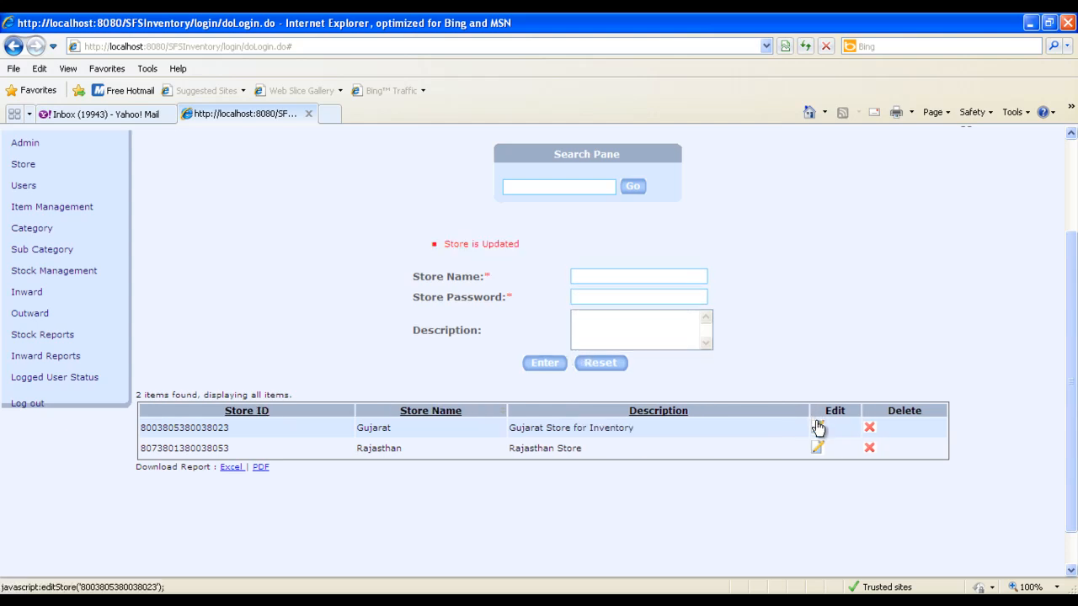
Delete the Rajasthan store and try to resubmit its details still loaded in the form
left_click(818, 428)
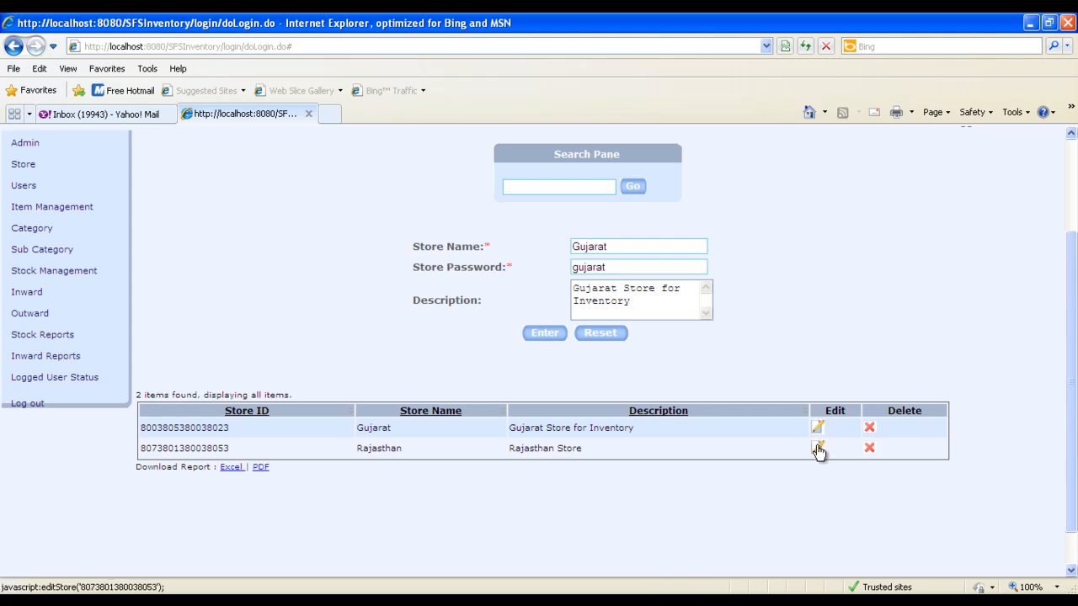
left_click(818, 449)
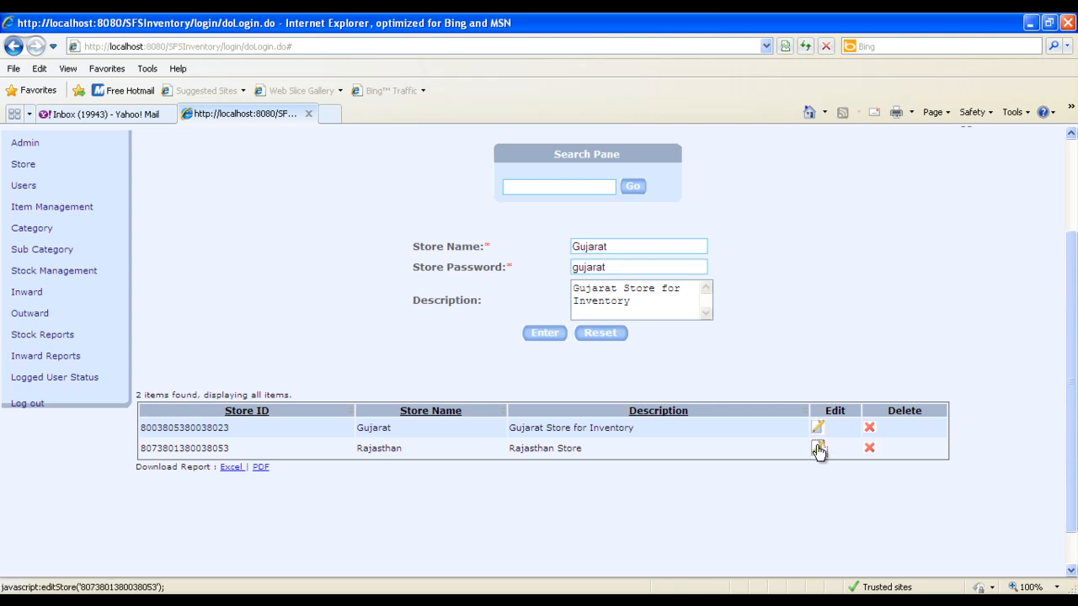
left_click(870, 448)
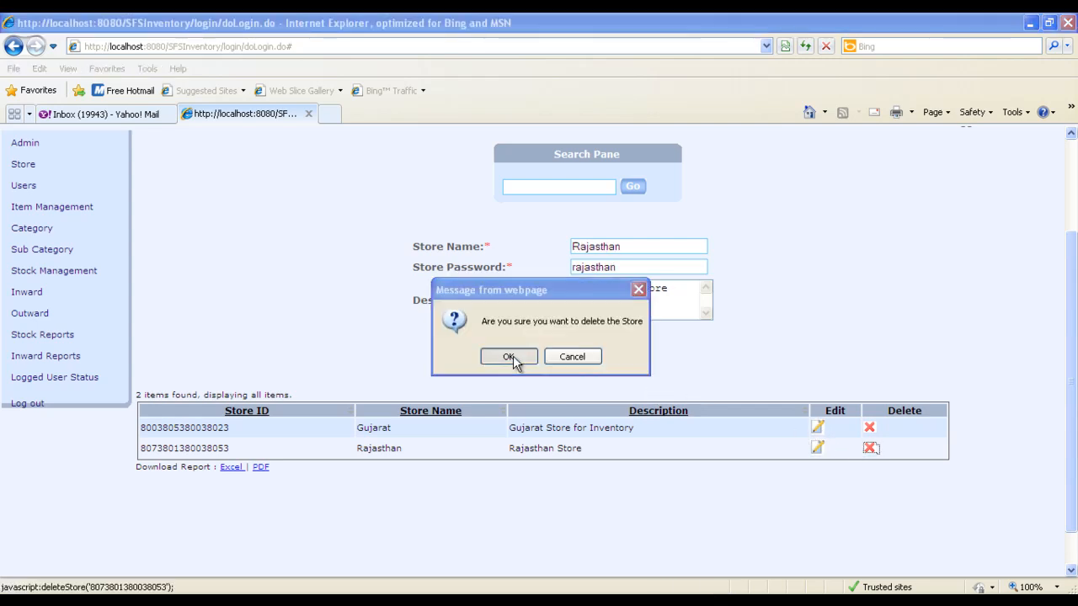
left_click(513, 356)
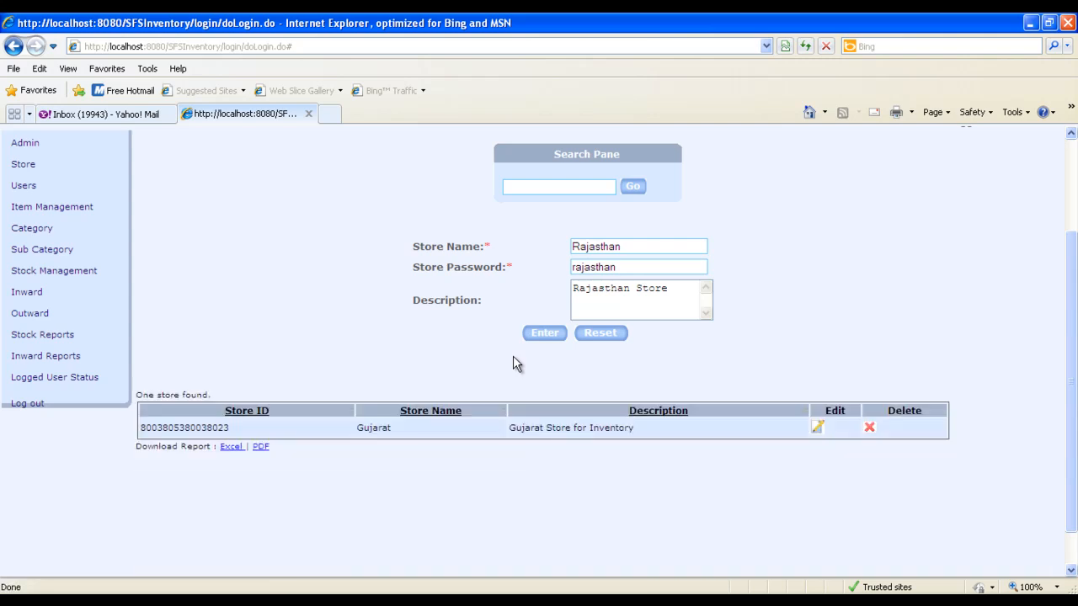
left_click(555, 334)
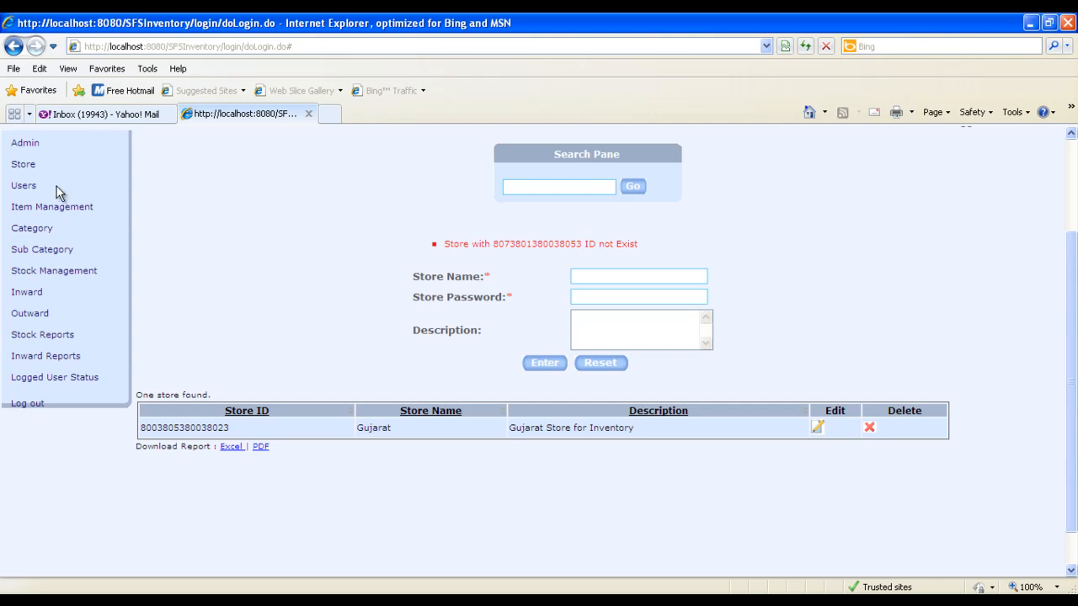
Add a Rajasthan store from a fresh store form, with its store password and the description "Rajasthan Store added new."
left_click(24, 165)
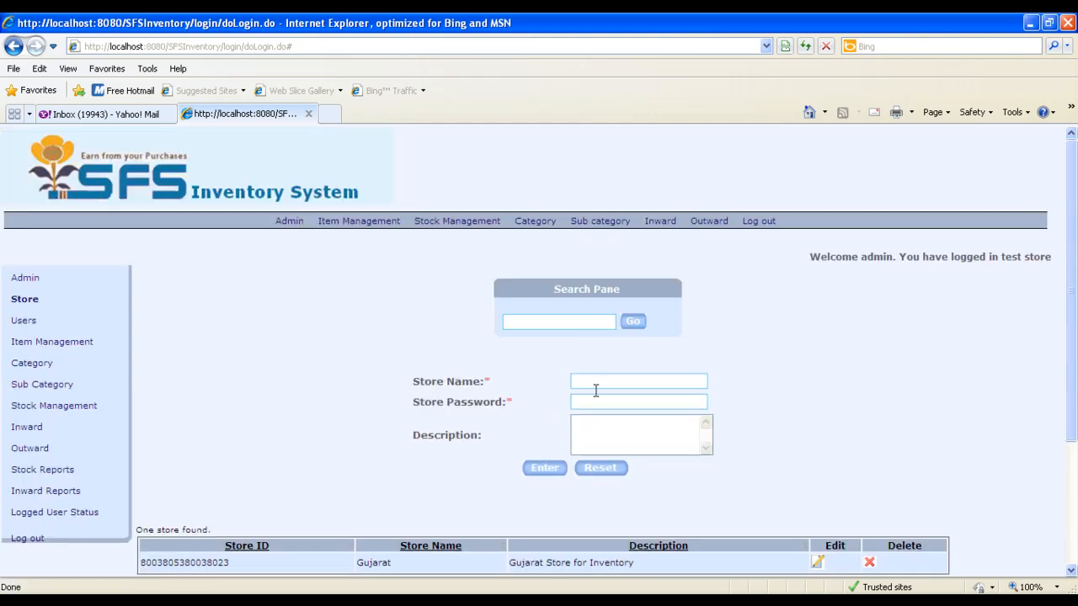
scroll(719, 402, "down", 2)
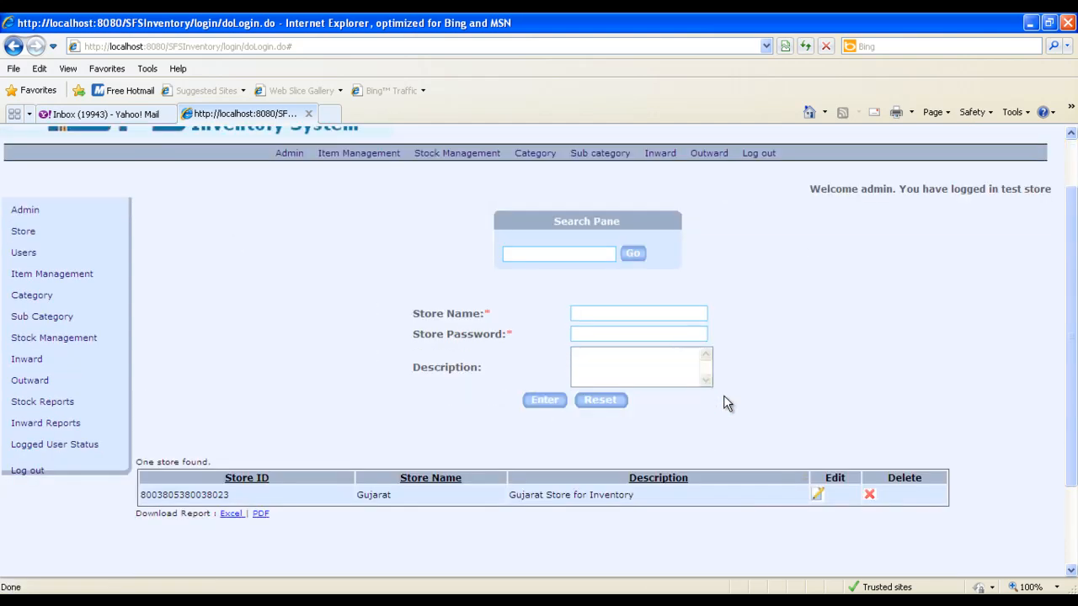
type("Raj")
key("Down")
key("Tab")
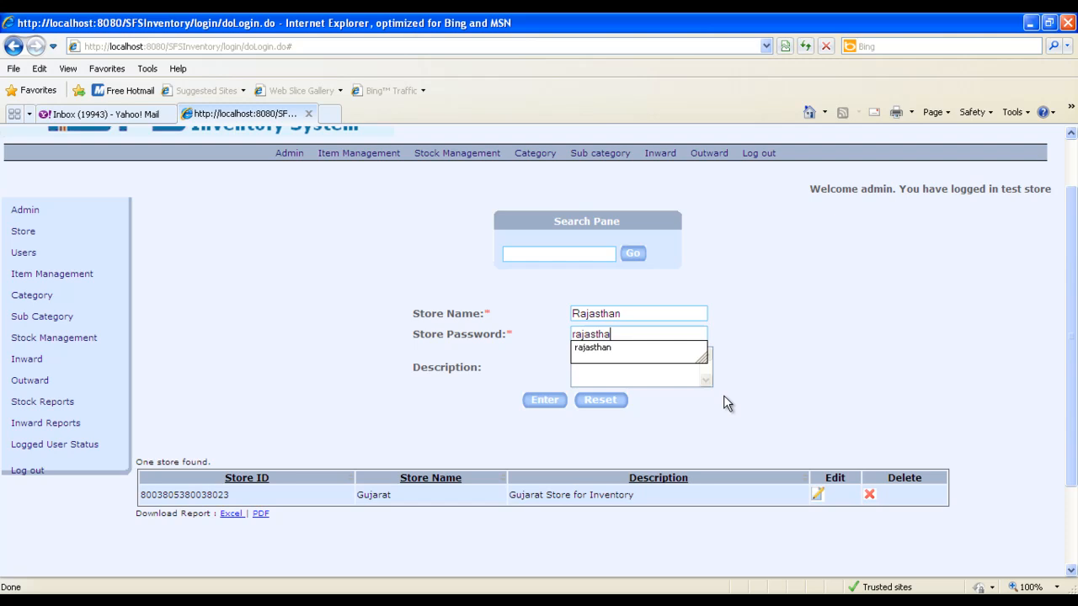
key("Down")
key("Tab")
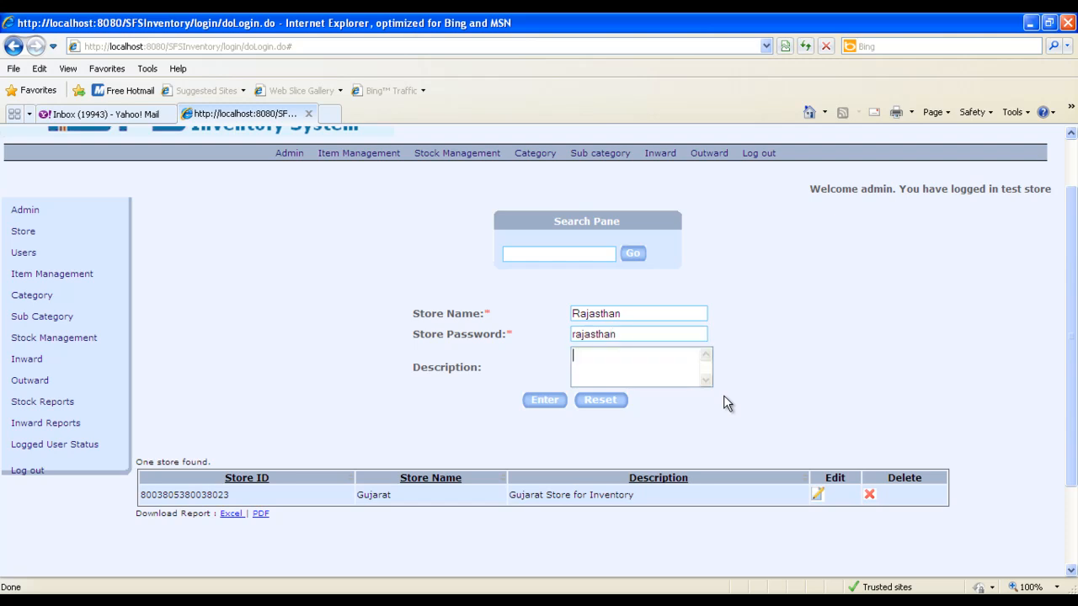
type("Rajasthan Store added new.")
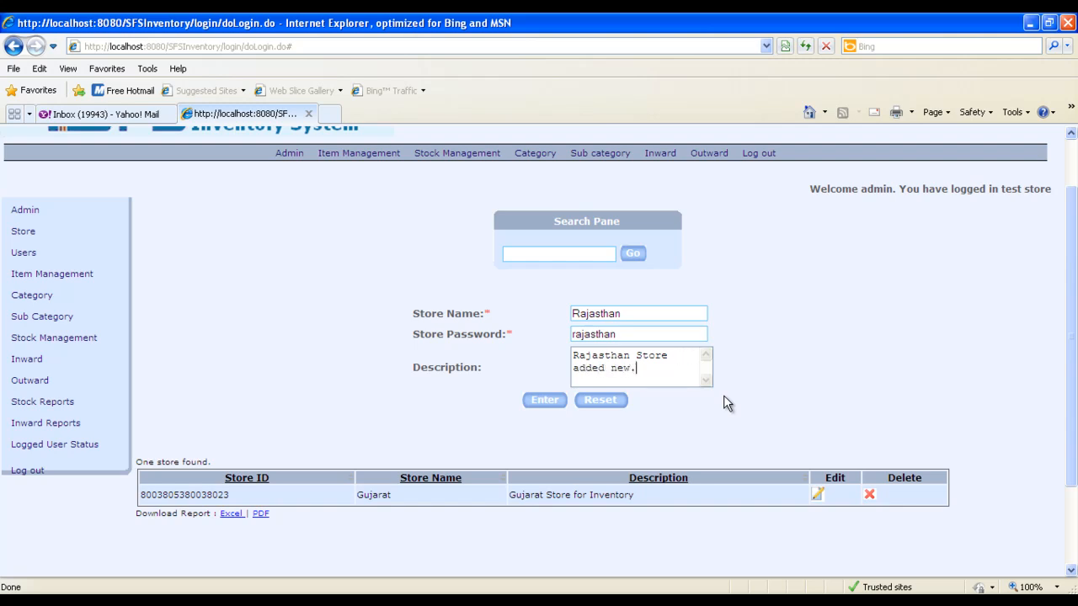
left_click(551, 403)
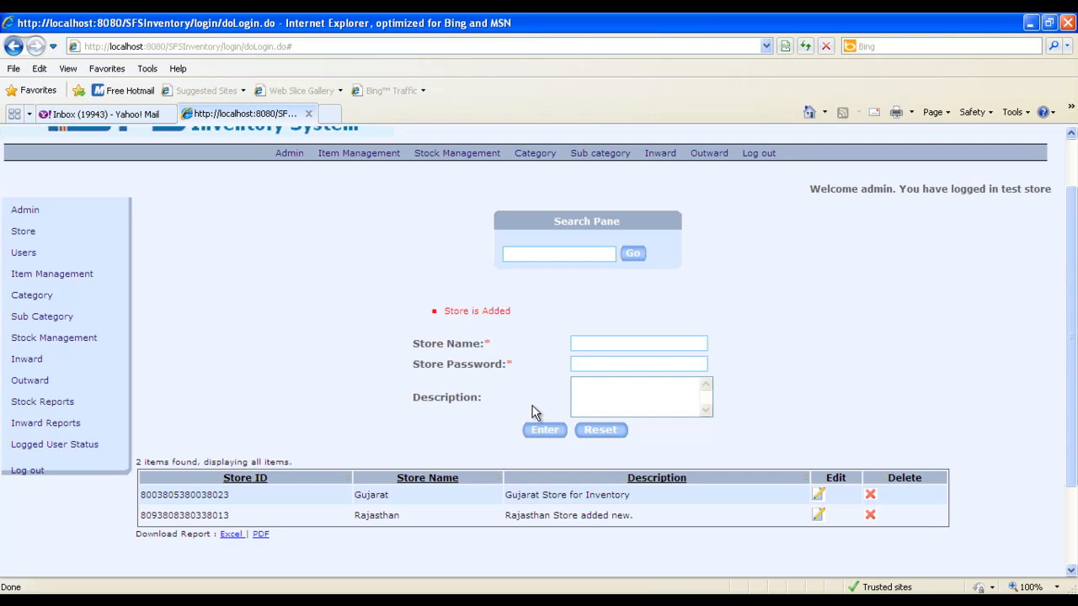
Fill in a new user's user name, first and last name, mobile number and email address on the Users page
left_click(27, 257)
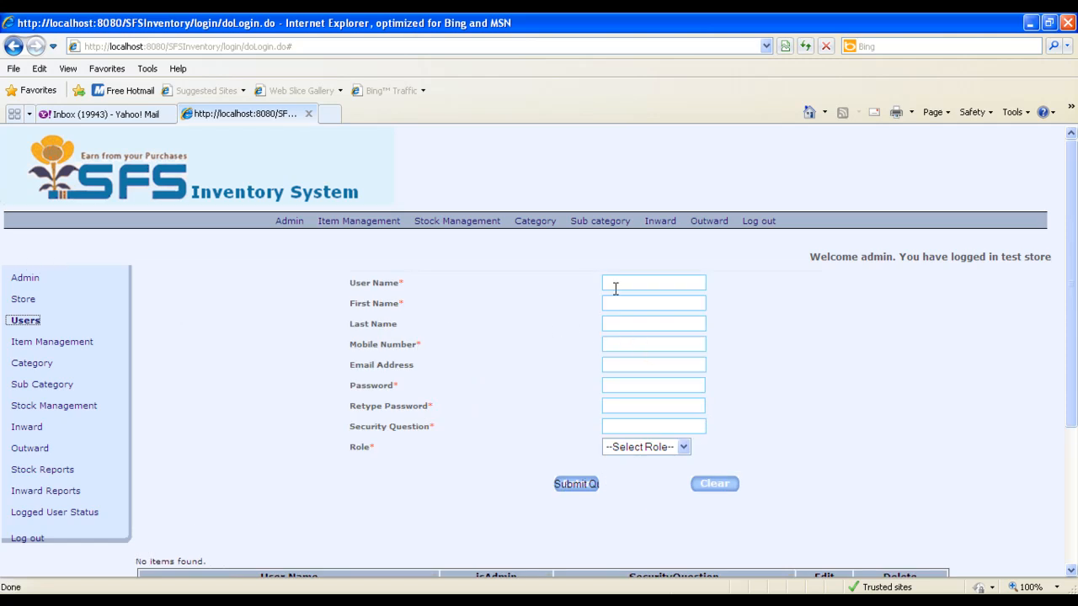
left_click(636, 289)
key("Tab")
key("Tab")
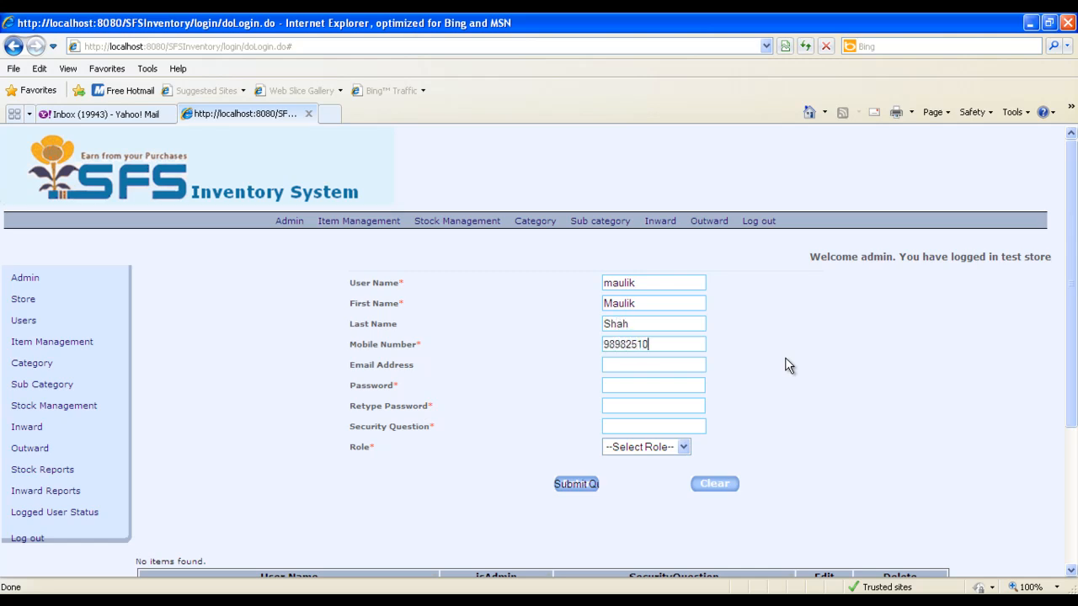
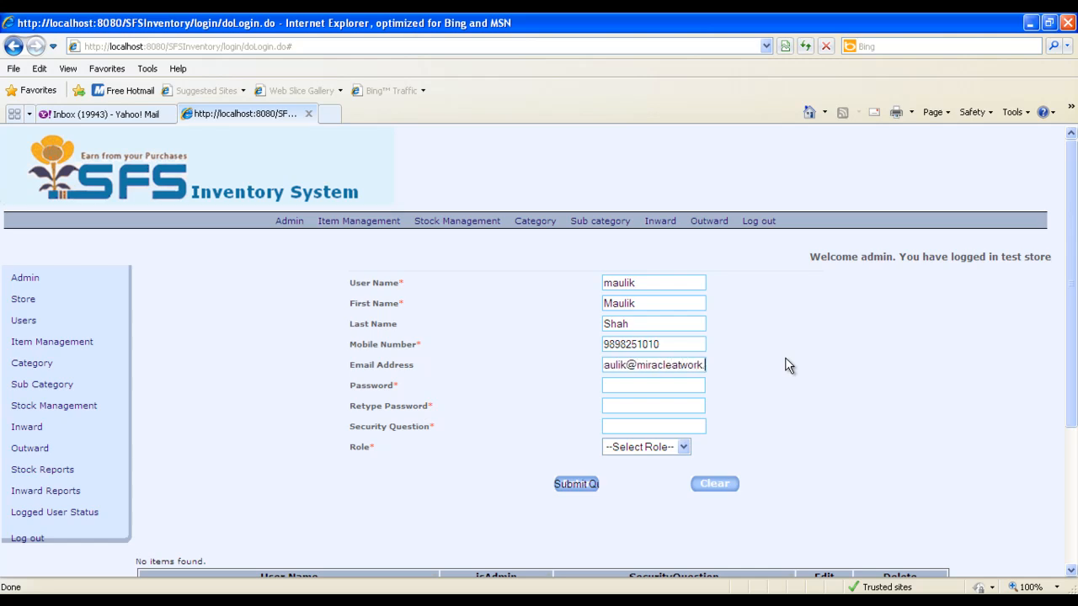
Enter and retype the new user's password, set the security question "who am i" and the role Normal User, and create the user
key("Tab")
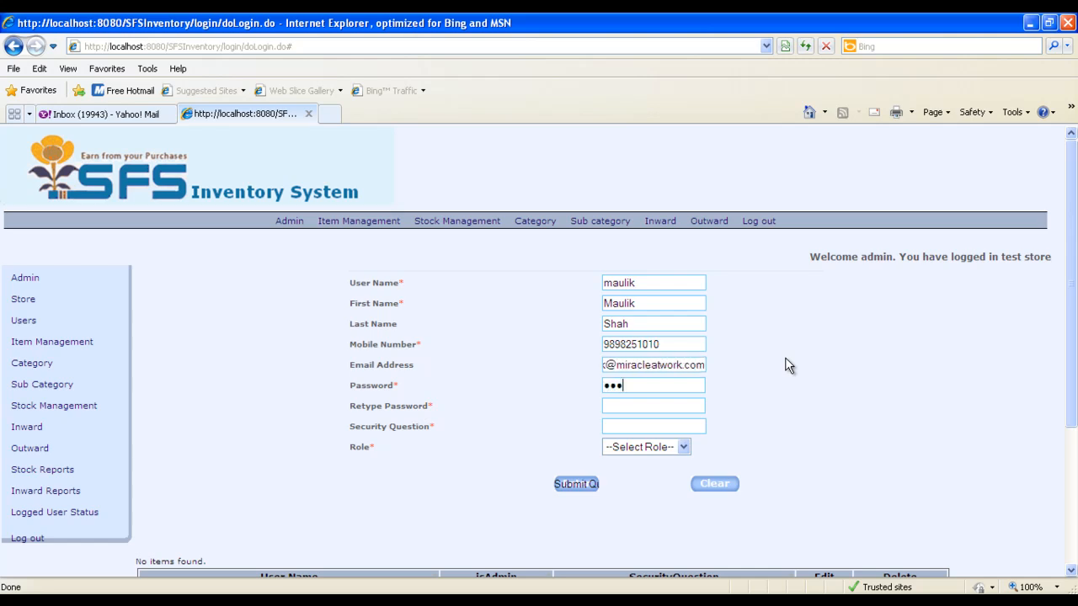
key("Tab")
key("Tab")
key("Tab")
key("Down")
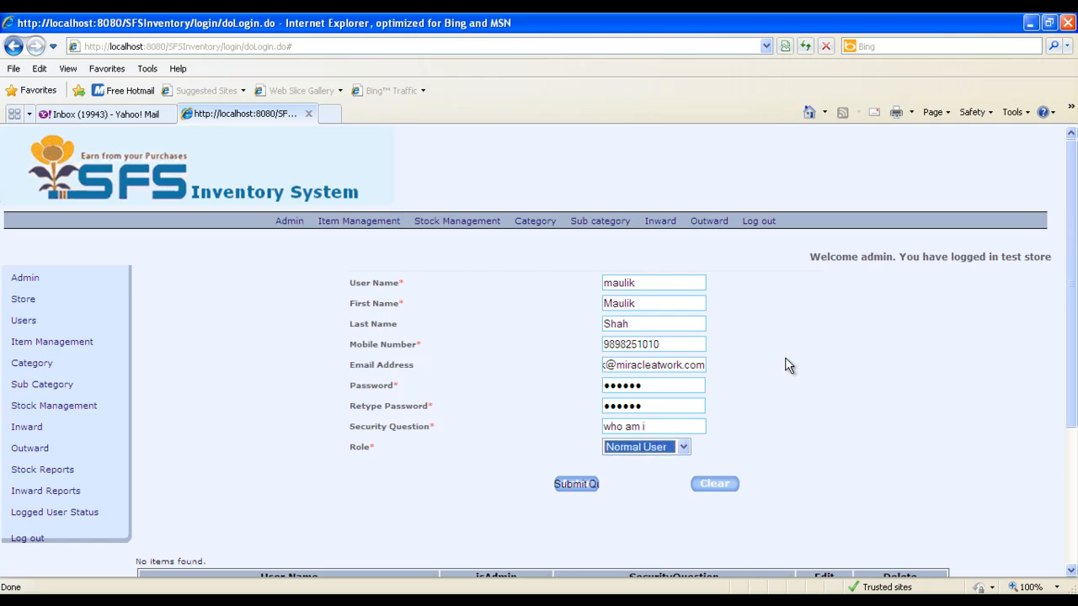
key("Tab")
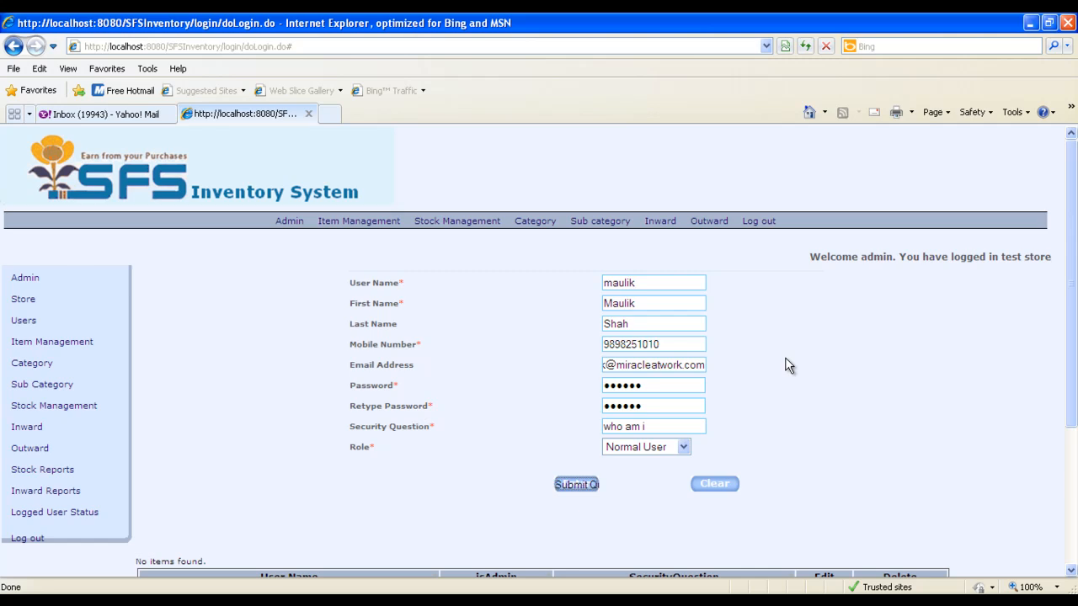
key("Return")
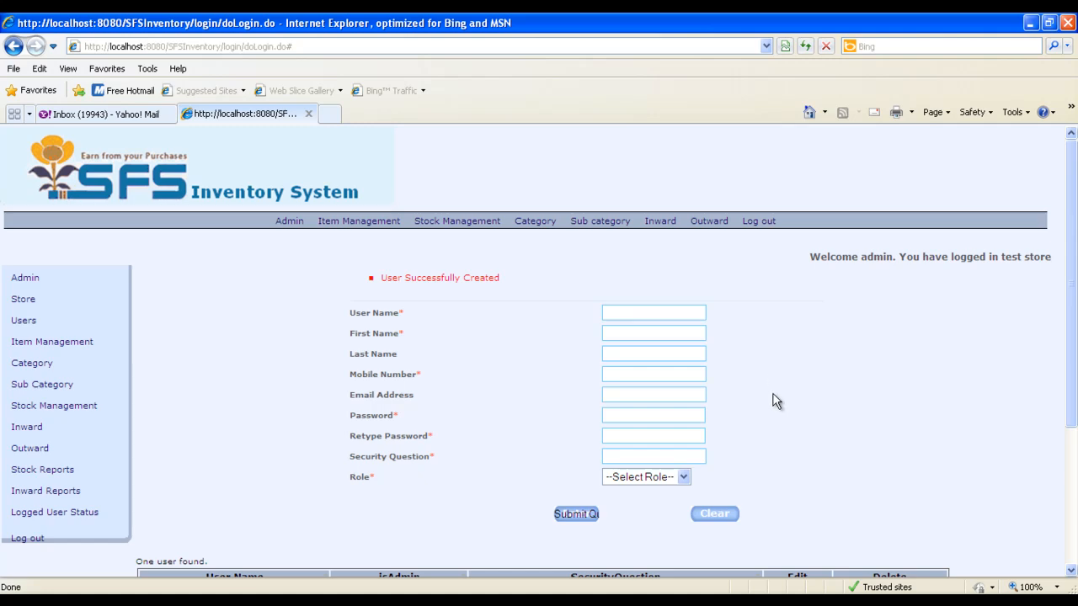
scroll(772, 399, "down", 3)
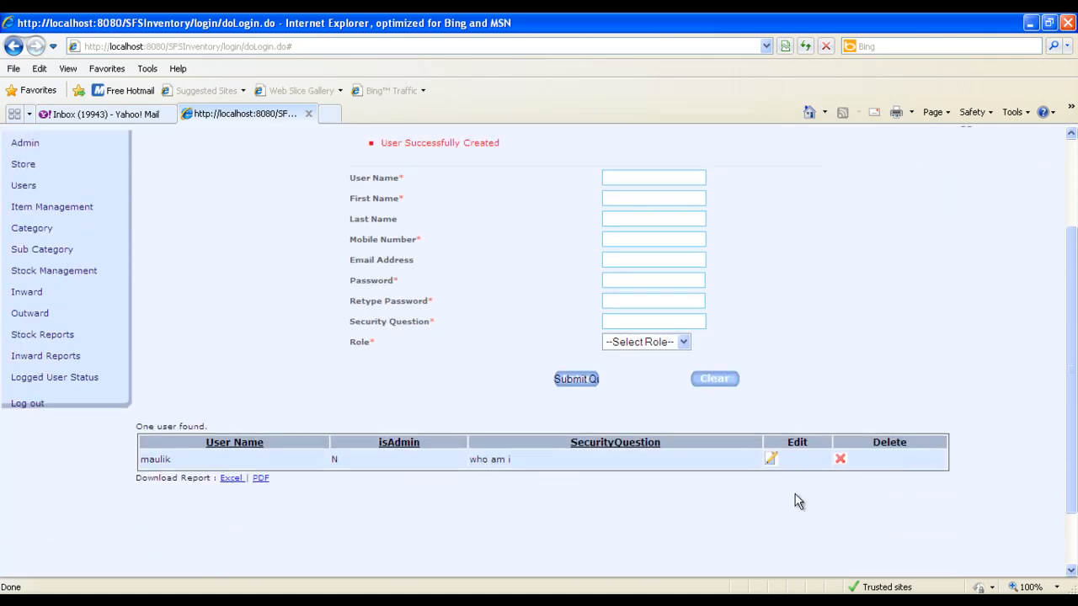
scroll(590, 337, "down", 1)
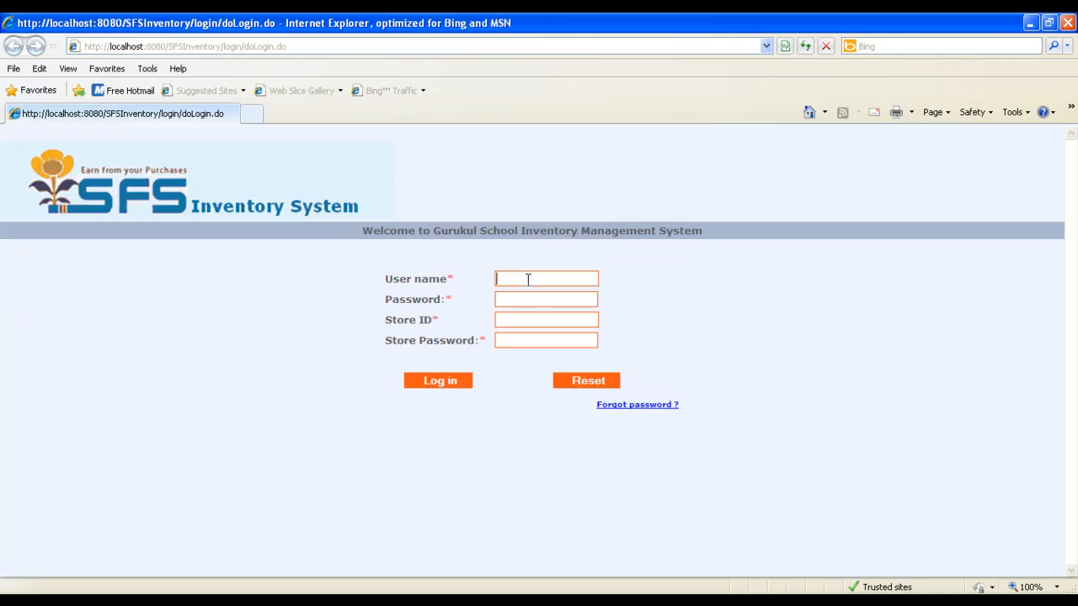
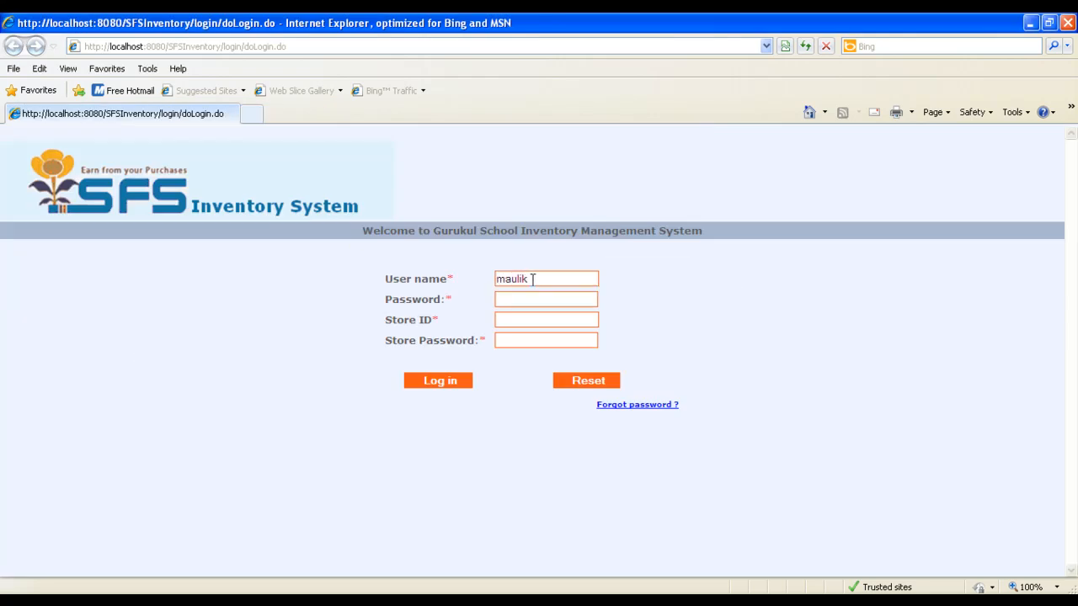
Log in with the new user's user name and password, store ID Gujarat and the store password
key("Tab")
key("Tab")
key("Tab")
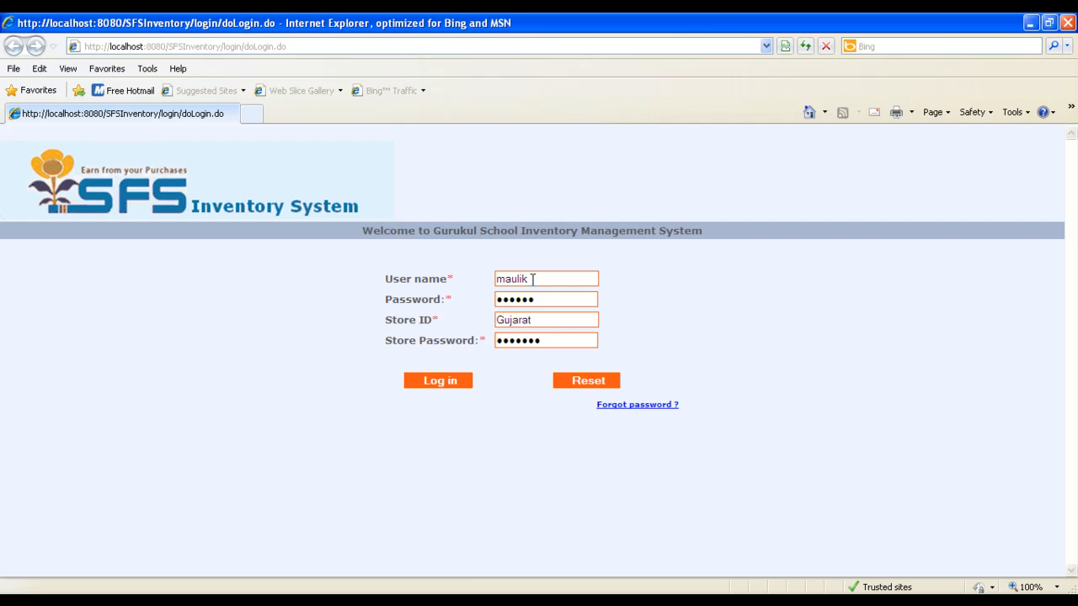
key("Return")
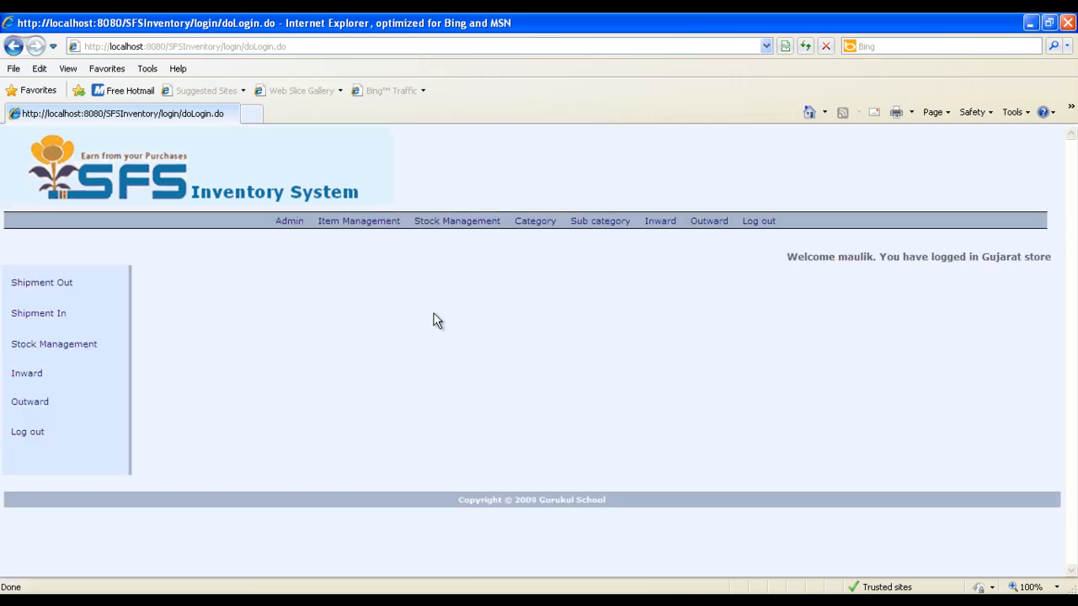
Review the normal user's Stock Management, Inward and Outward pages, including the items offered on the Inward form
left_click(52, 346)
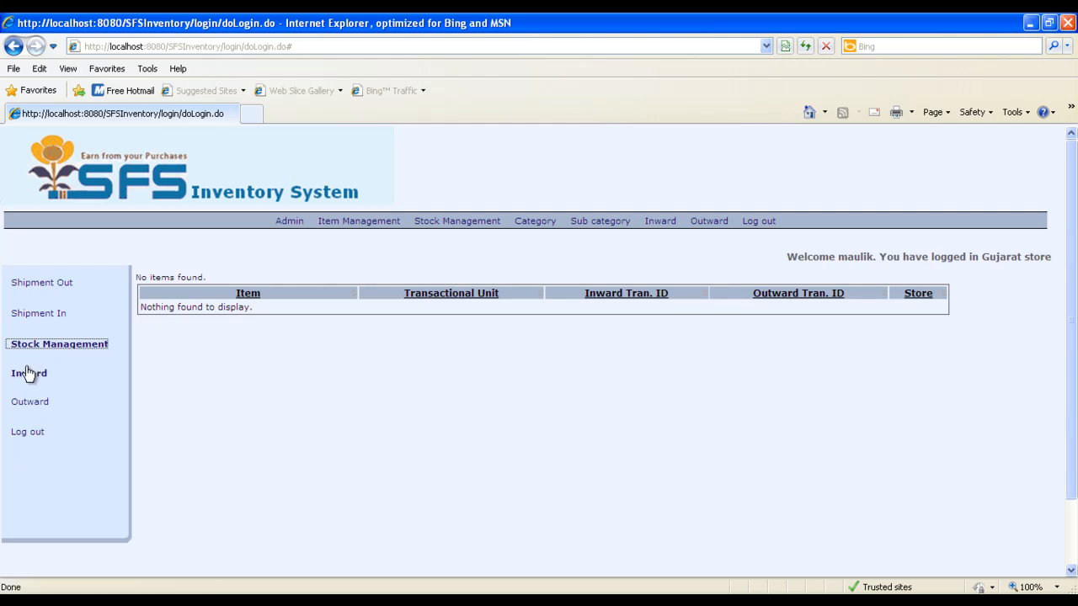
left_click(28, 375)
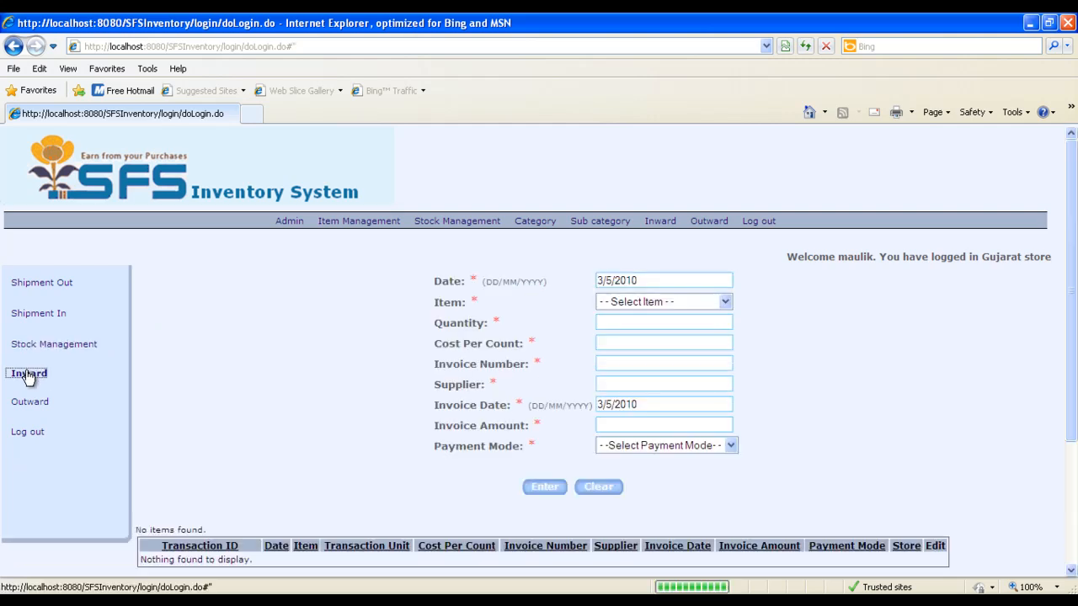
left_click(703, 303)
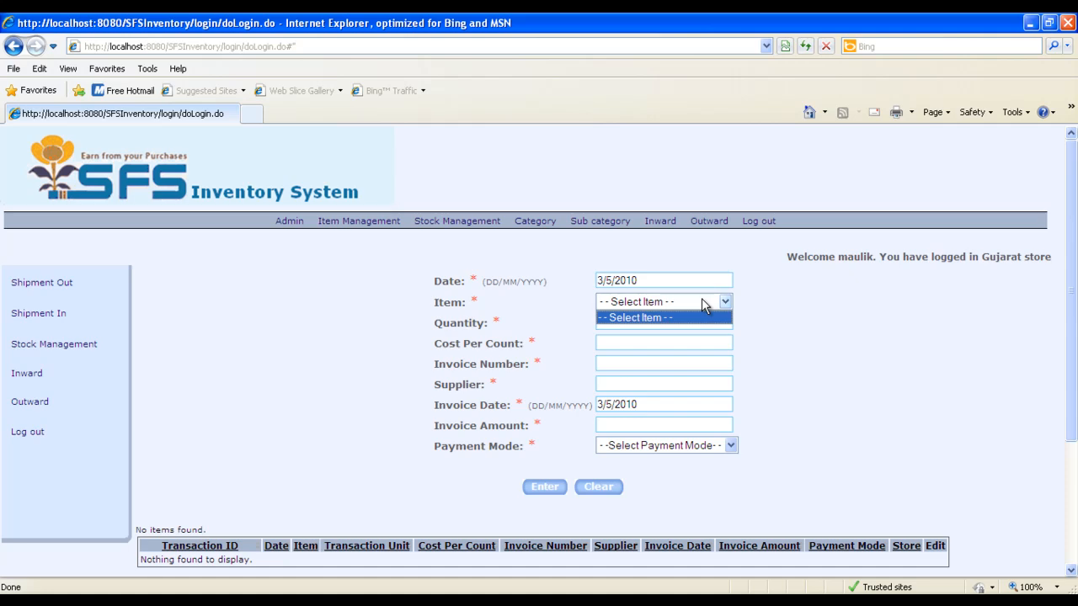
left_click(704, 302)
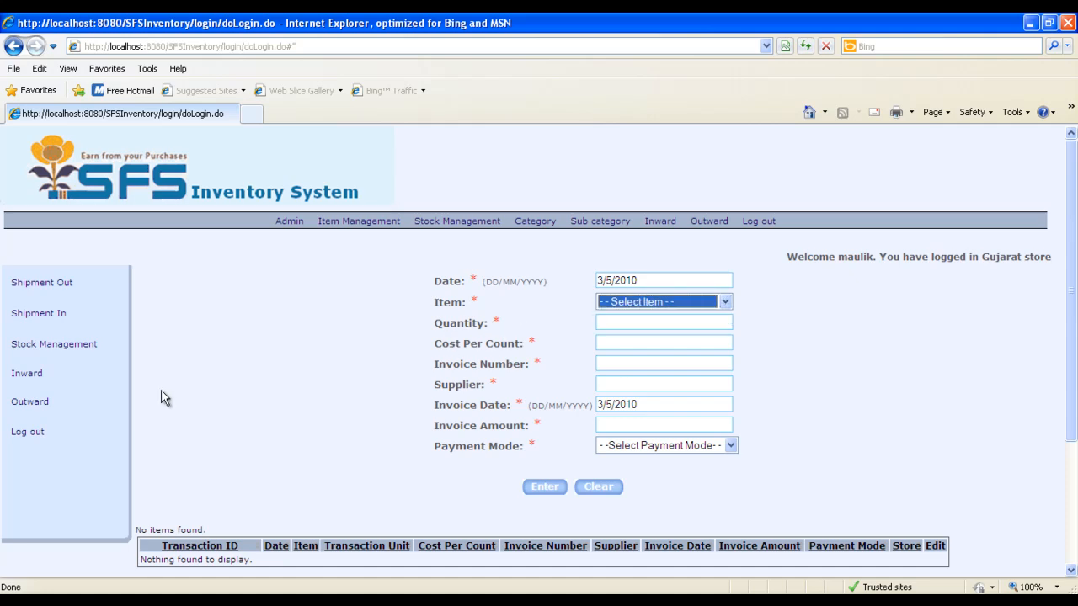
left_click(36, 404)
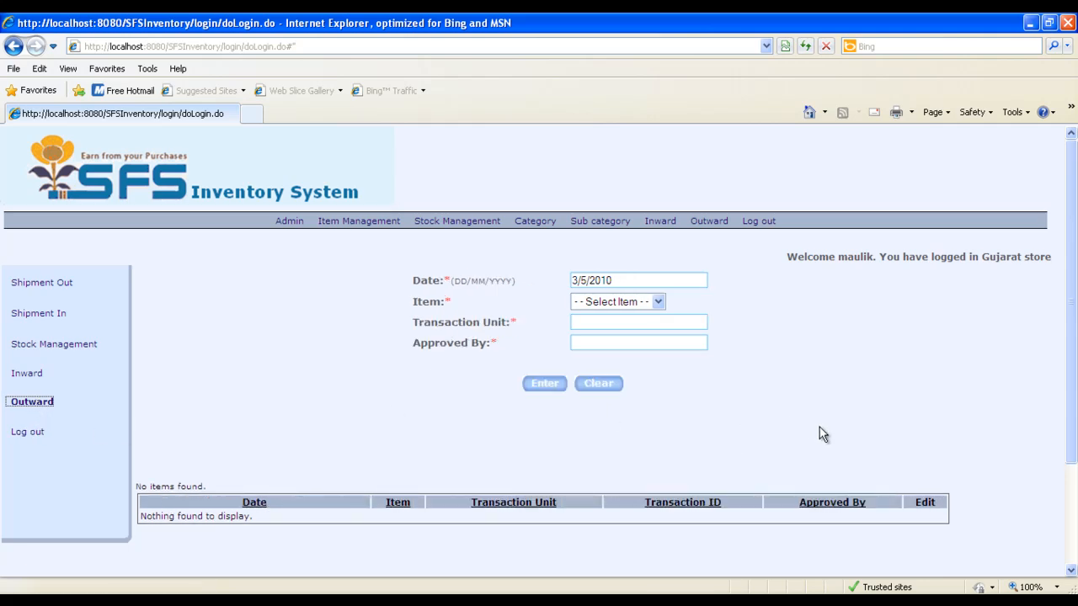
Switch back to the administrator session and add a category named Tyres with the description "Tyres"
key("alt+Tab")
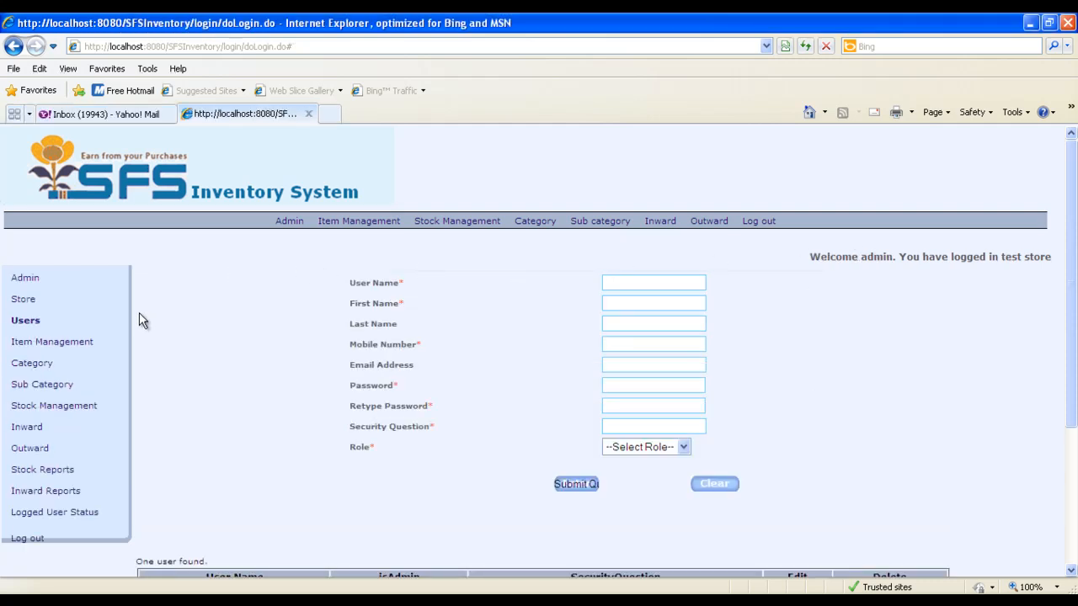
left_click(33, 364)
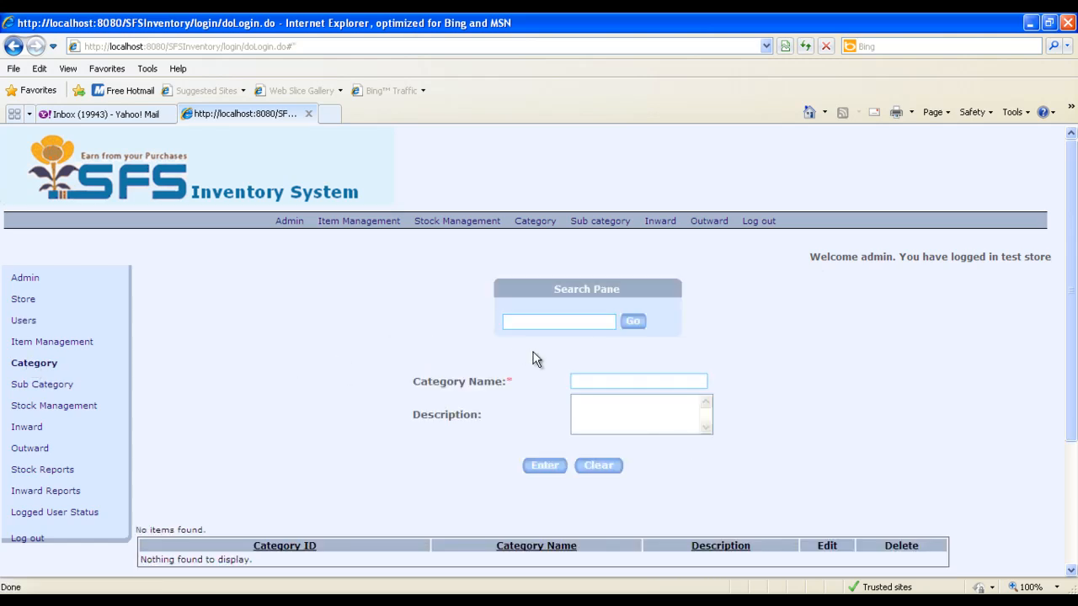
scroll(662, 373, "down", 2)
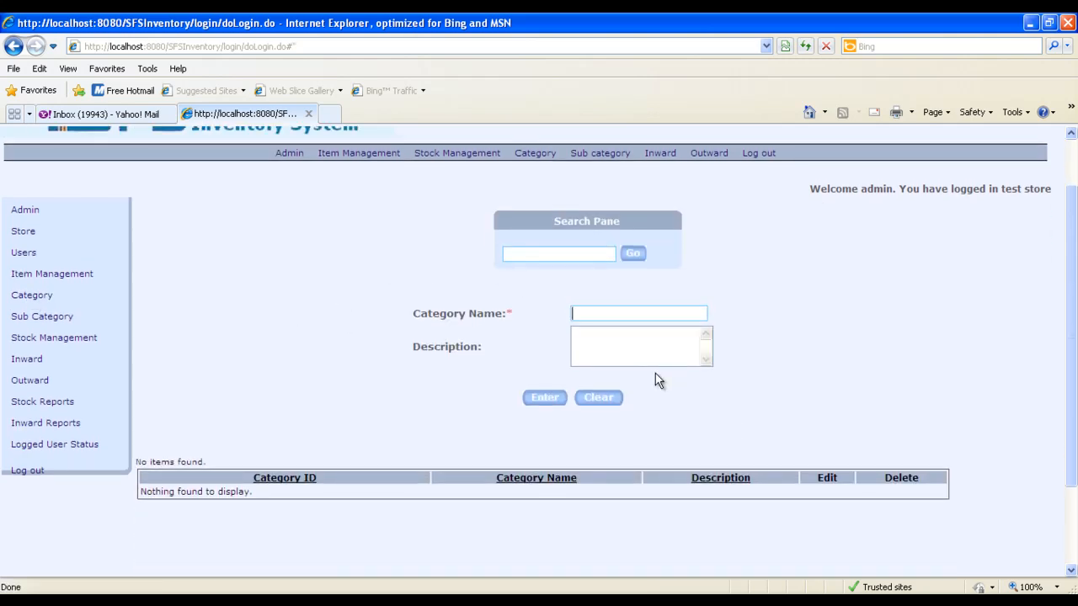
type("Tyres")
key("Tab")
type("Tyres")
key("Tab")
left_click(552, 399)
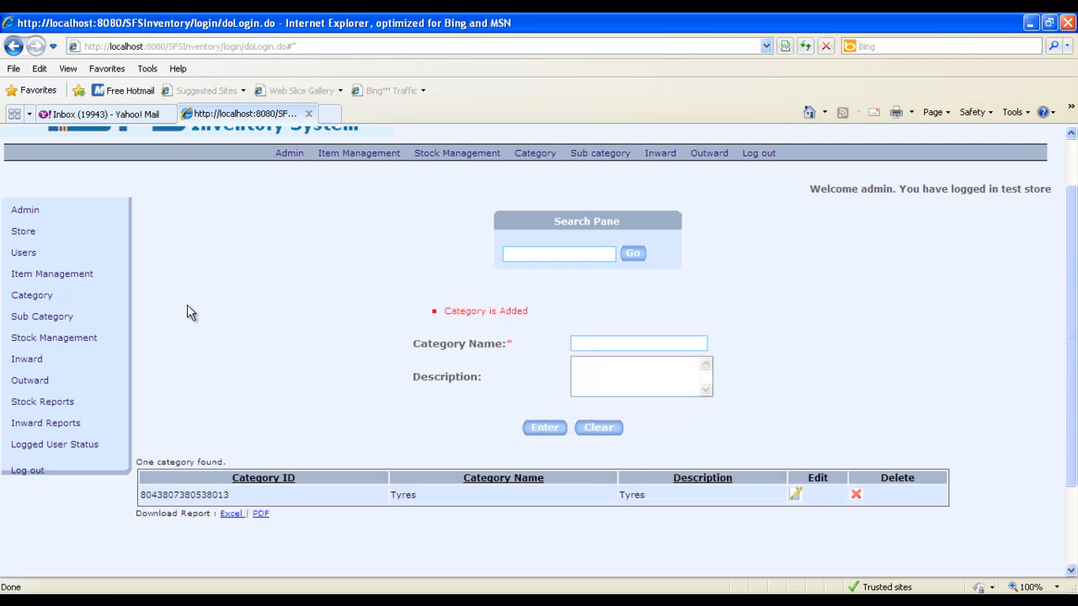
Add a subcategory named Radials under the Tyres category with the description "Radial Tyres"
left_click(52, 318)
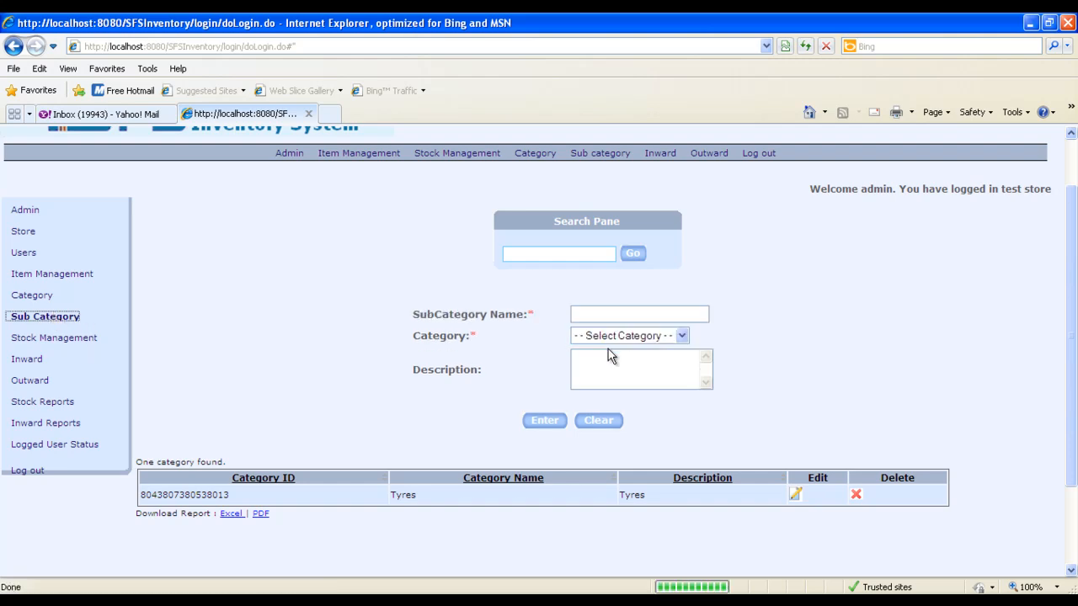
left_click(593, 313)
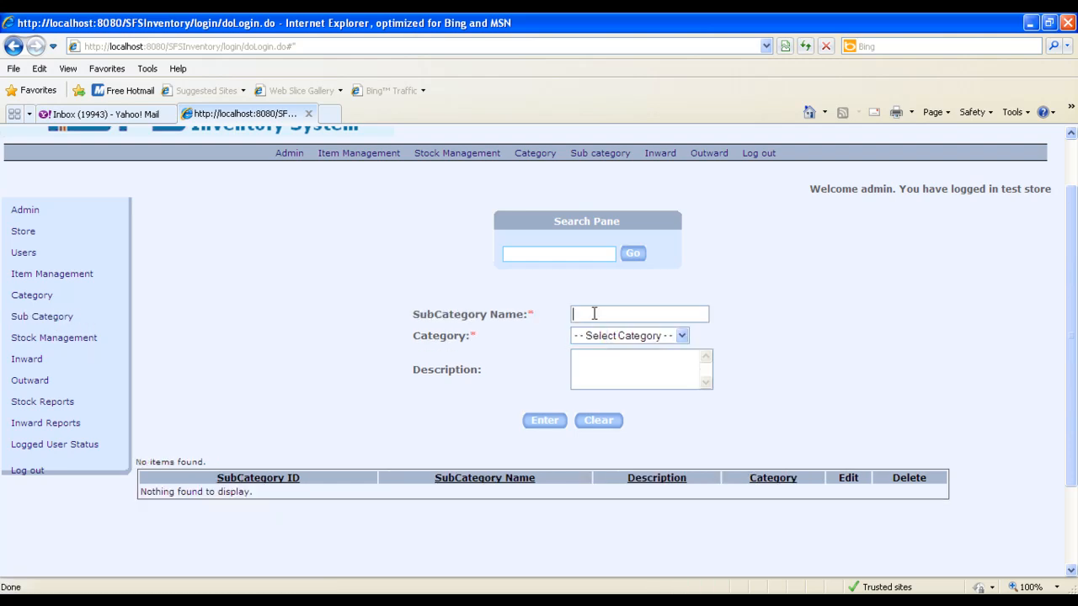
type("Radials")
left_click(629, 337)
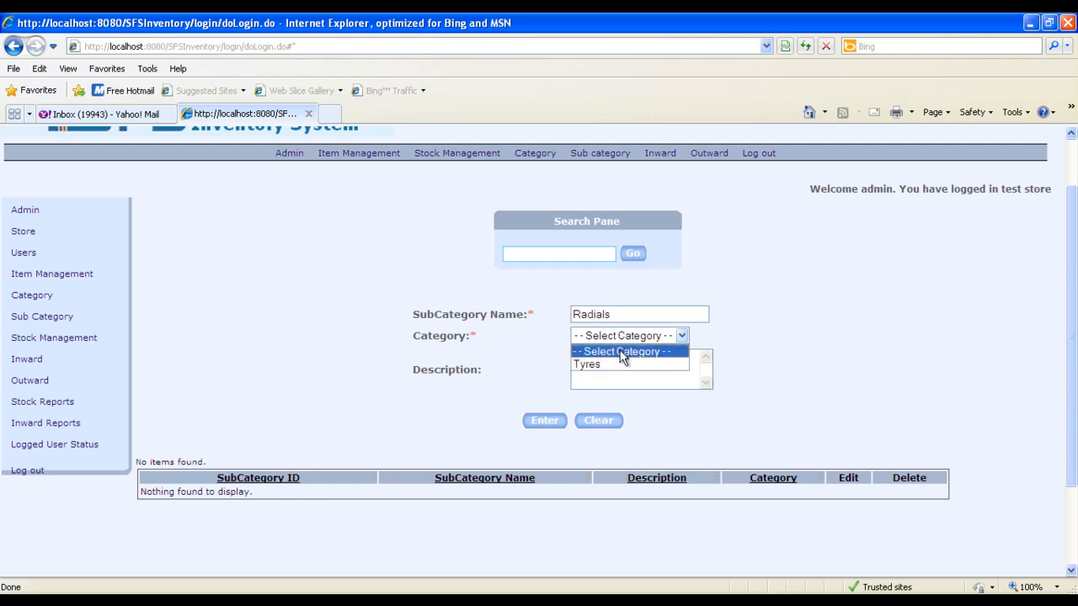
left_click(616, 361)
left_click(615, 369)
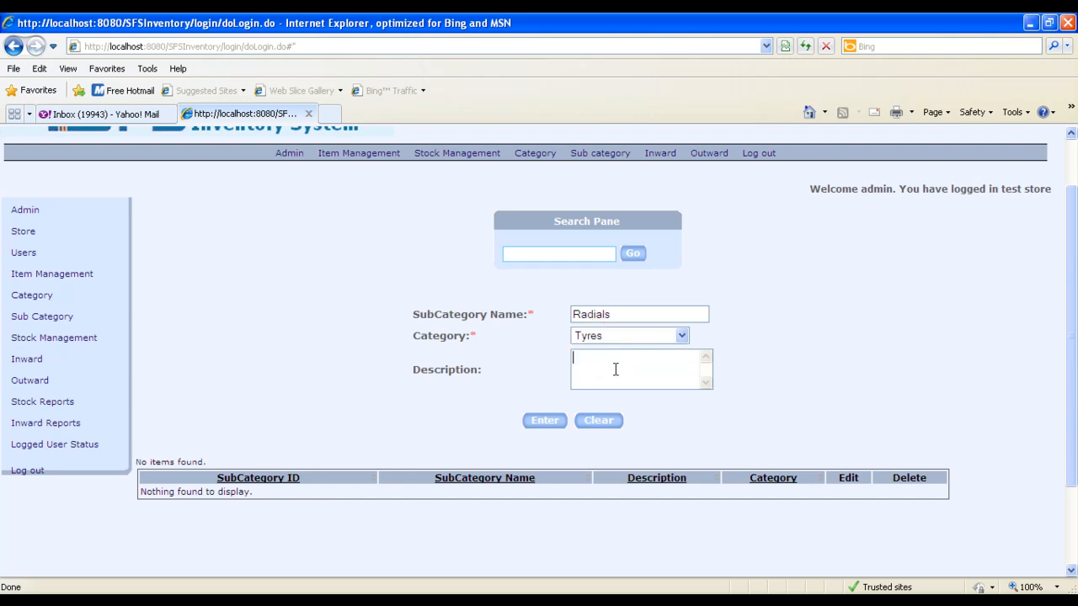
type("Radial Tyres")
left_click(549, 419)
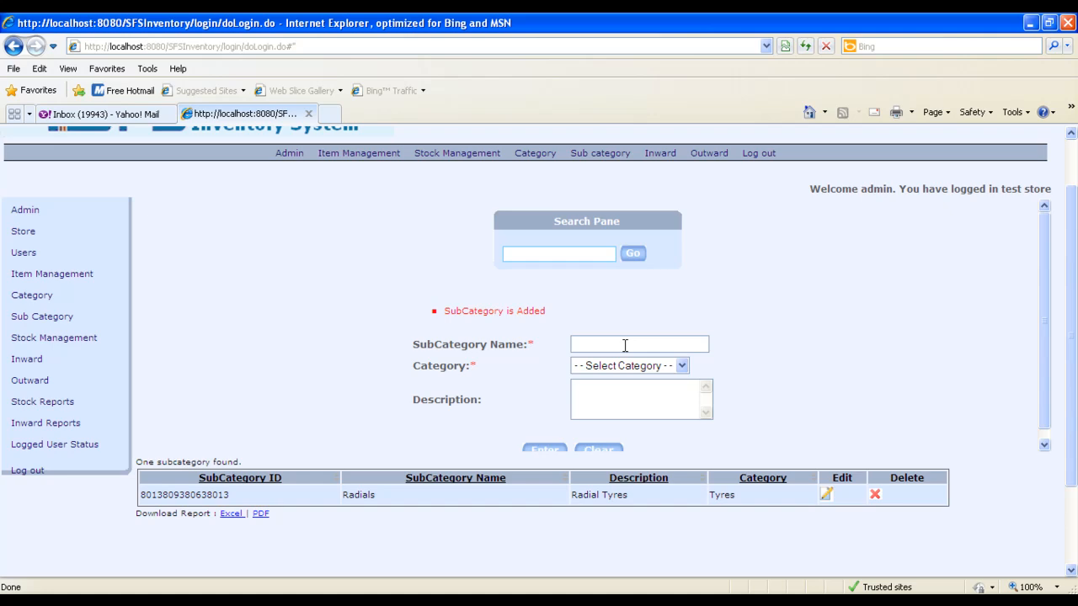
Add a subcategory named Tube Less under the Tyres category with the description "Tubeless Tyres"
scroll(770, 366, "down", 2)
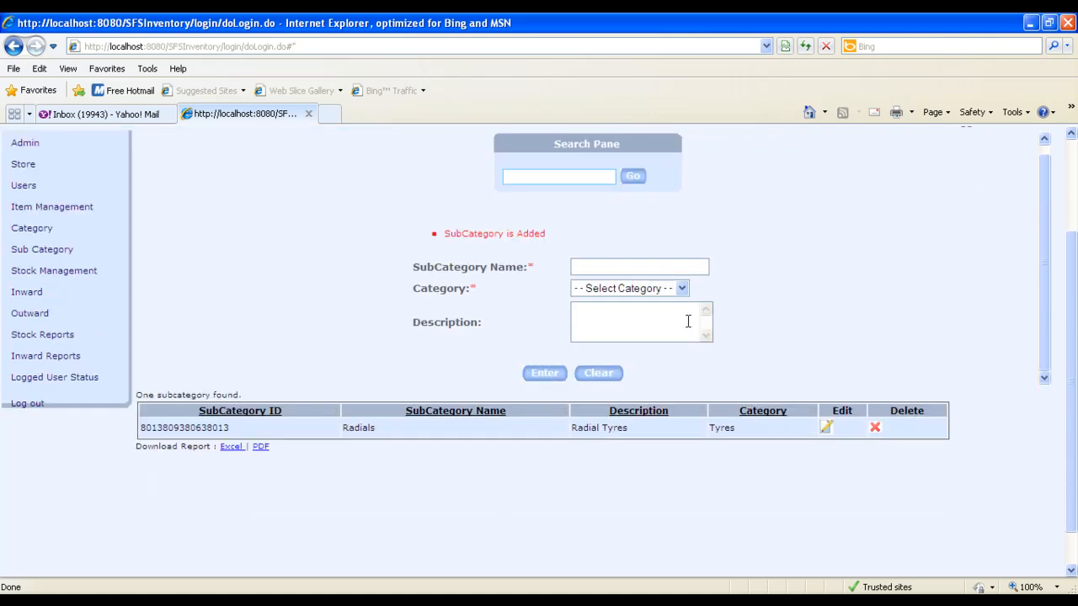
type("Tube Less")
key("Tab")
key("Down")
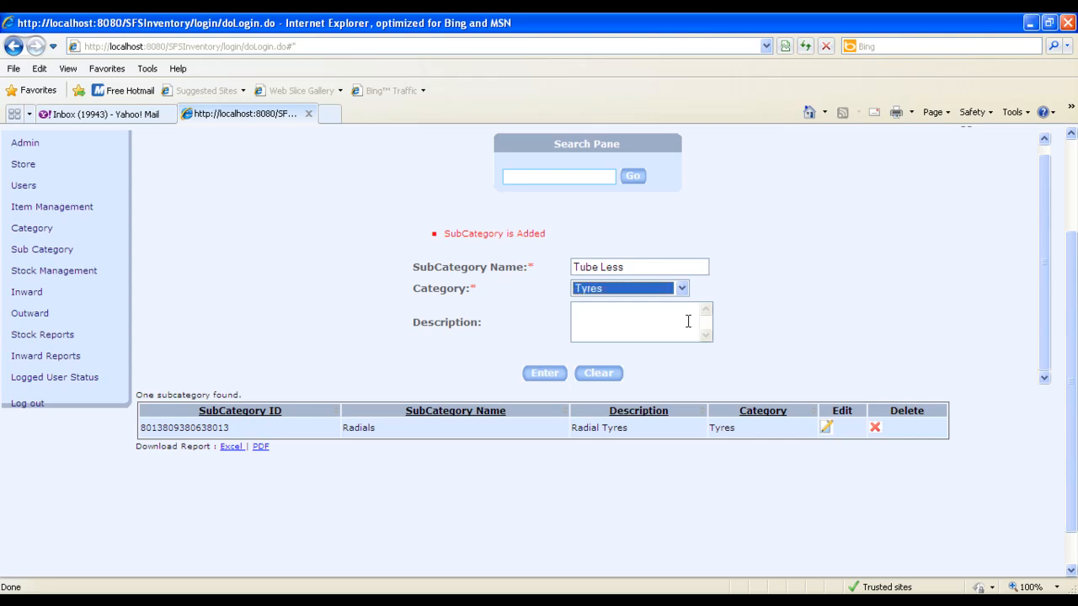
key("Tab")
type("Tubeless Tyres")
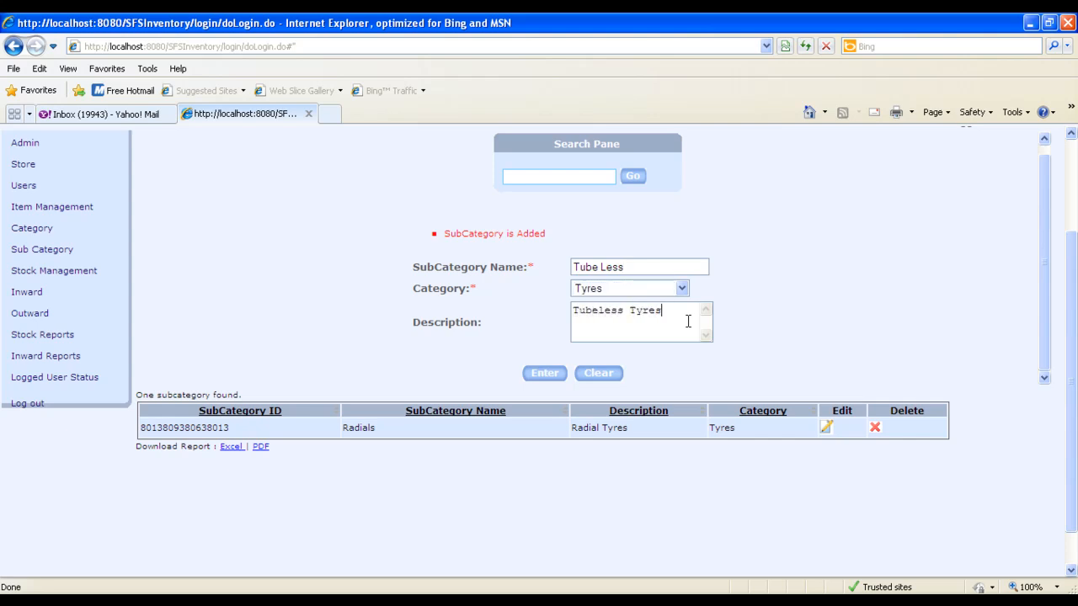
key("Tab")
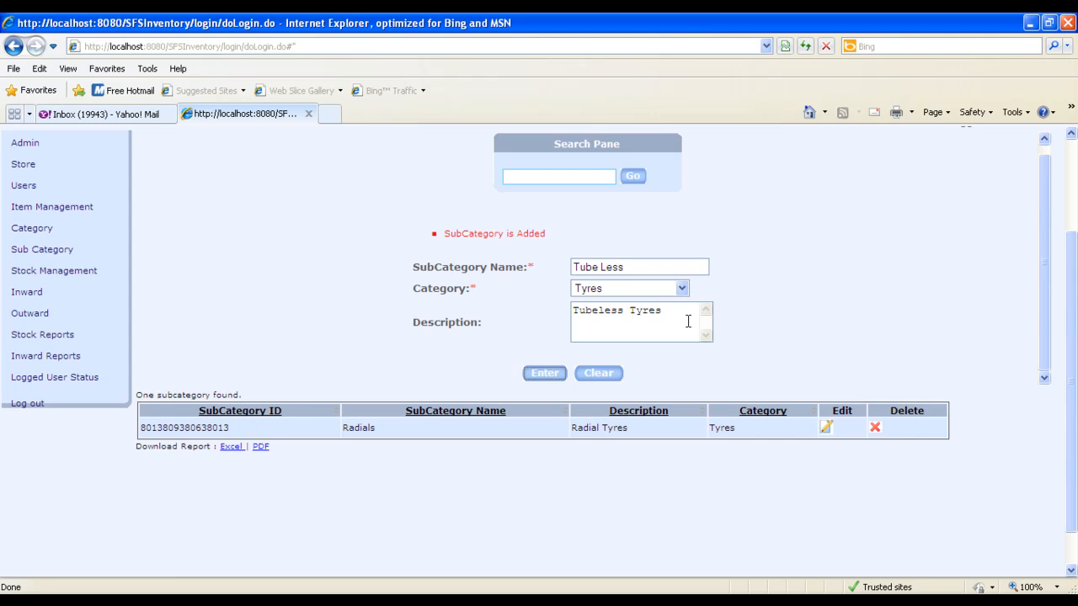
left_click(545, 374)
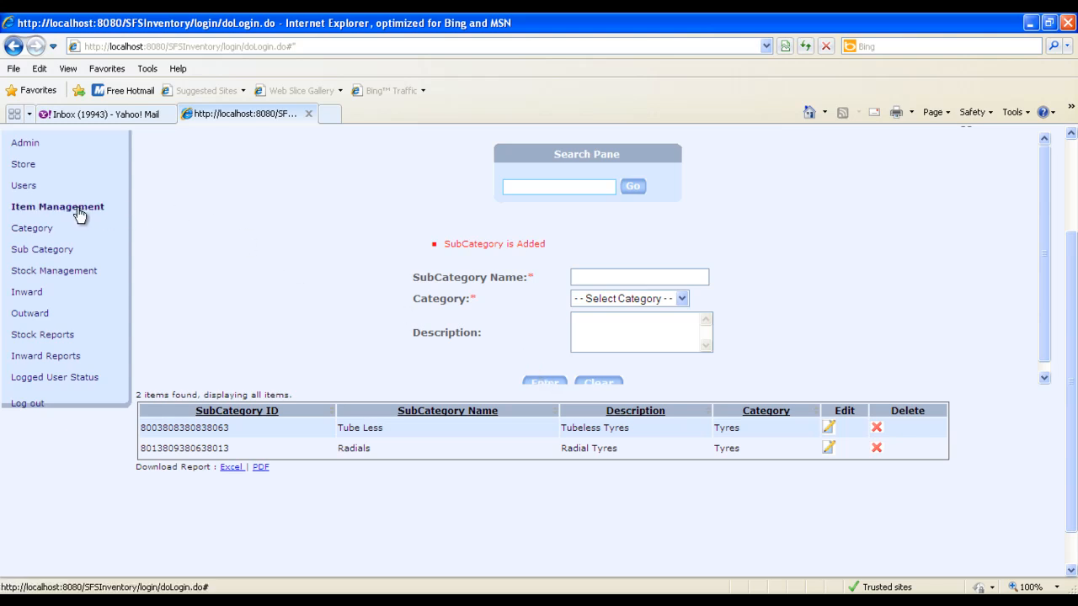
Add an item named MRF in the Radials subcategory with transaction unit 1 in Item Management
left_click(30, 209)
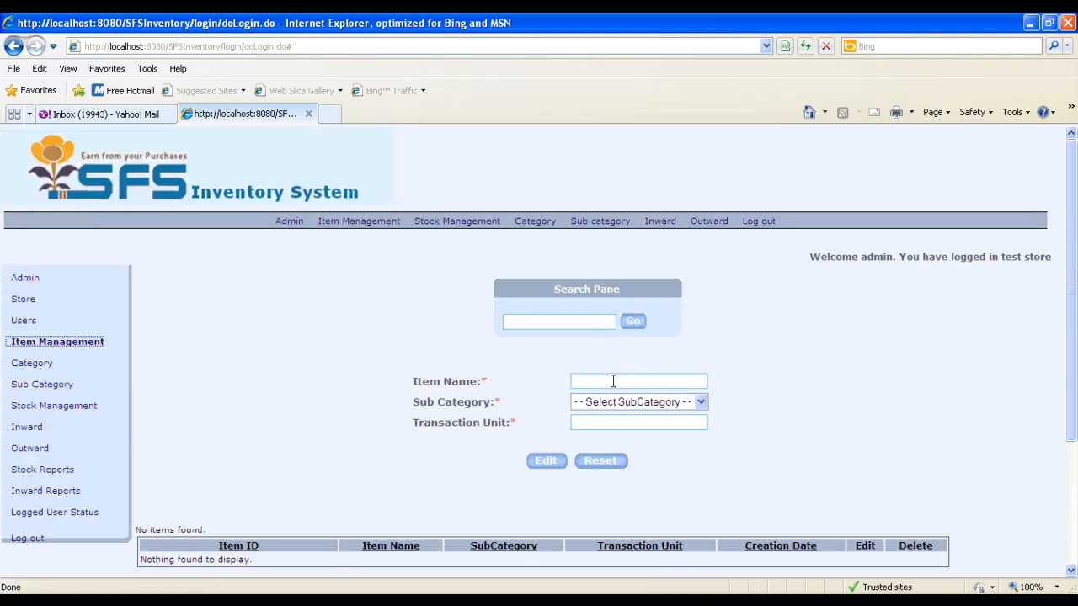
left_click(613, 381)
type("MRF")
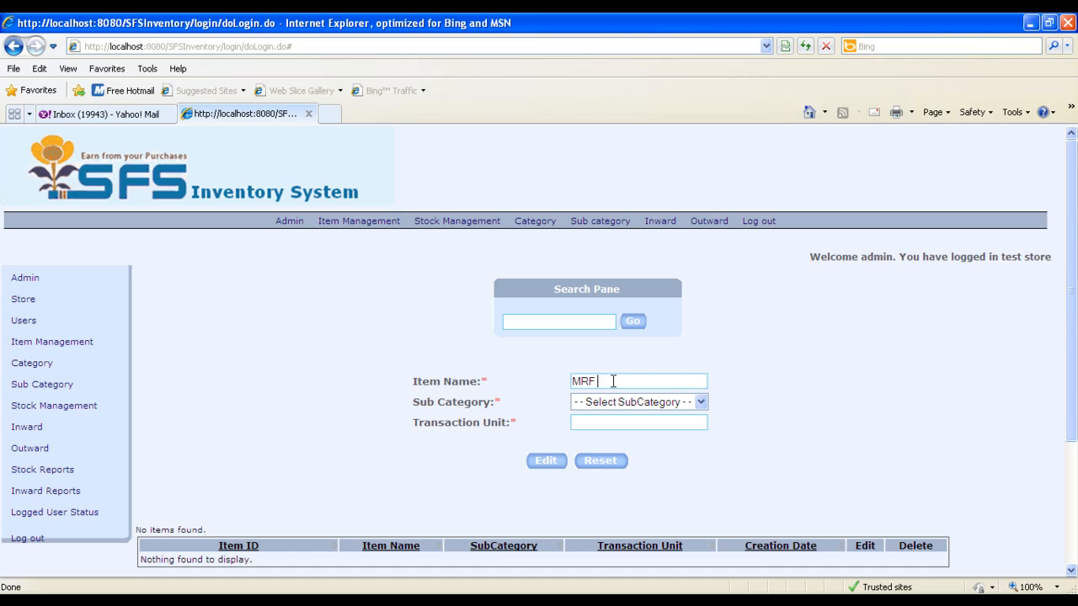
key("Tab")
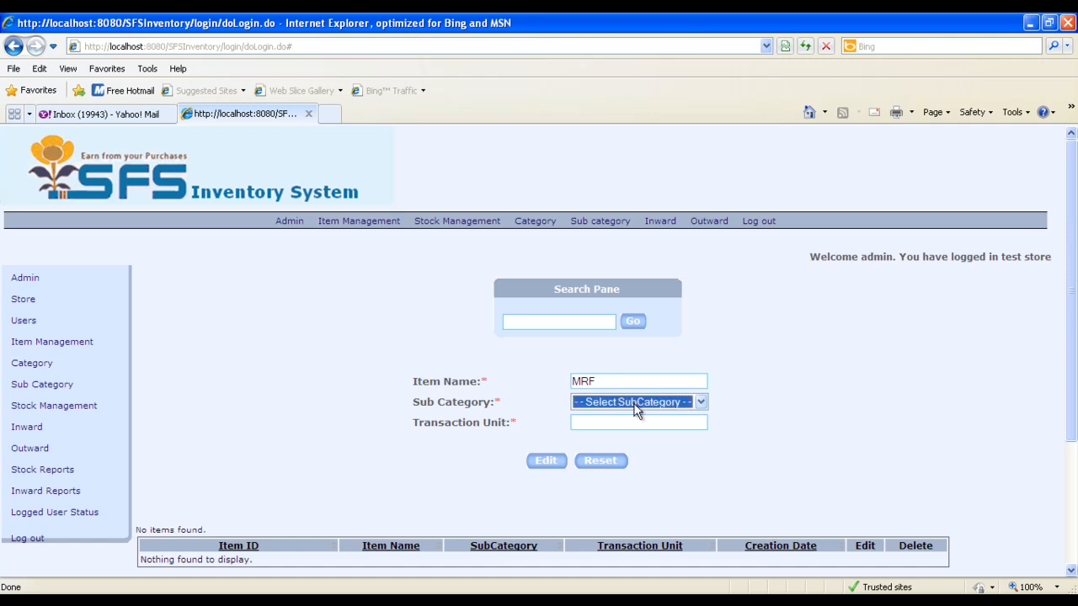
left_click(632, 402)
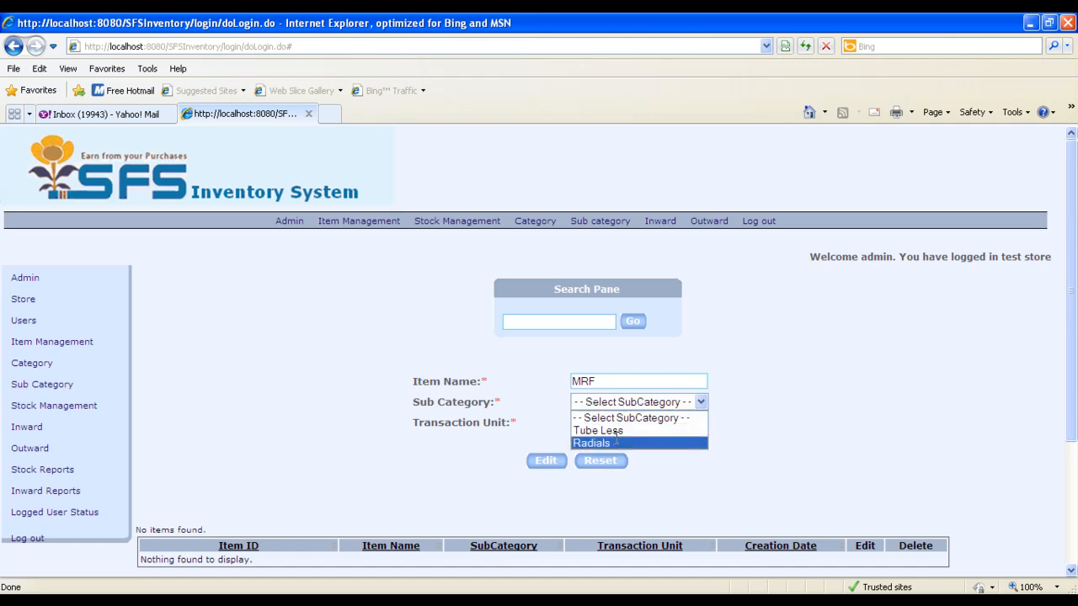
left_click(616, 440)
left_click(617, 423)
type("m")
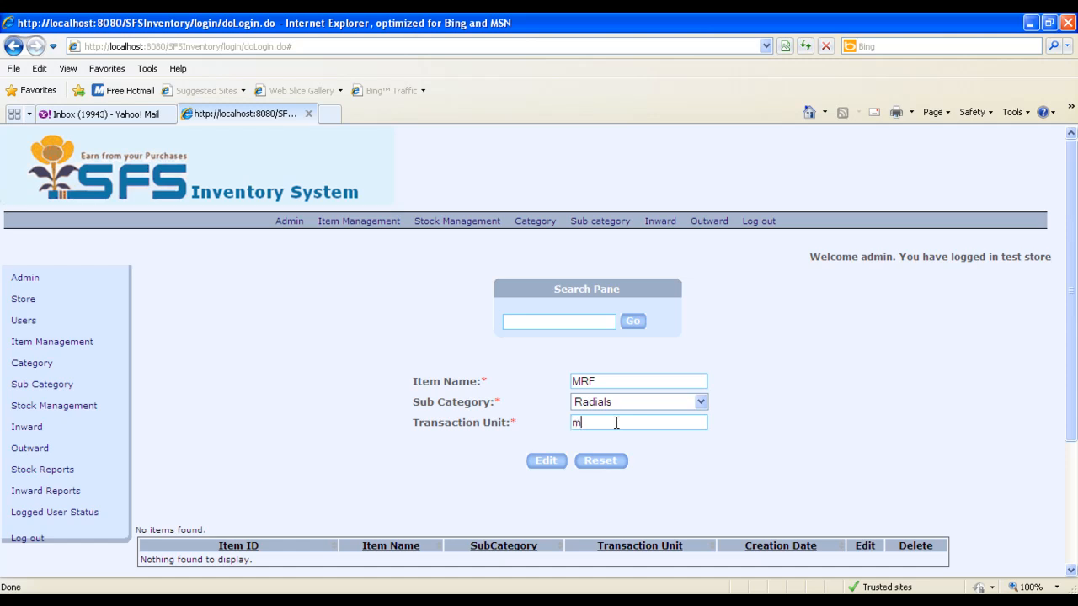
type("rf radials")
key("ctrl+a")
key("BackSpace")
type("1")
left_click(541, 461)
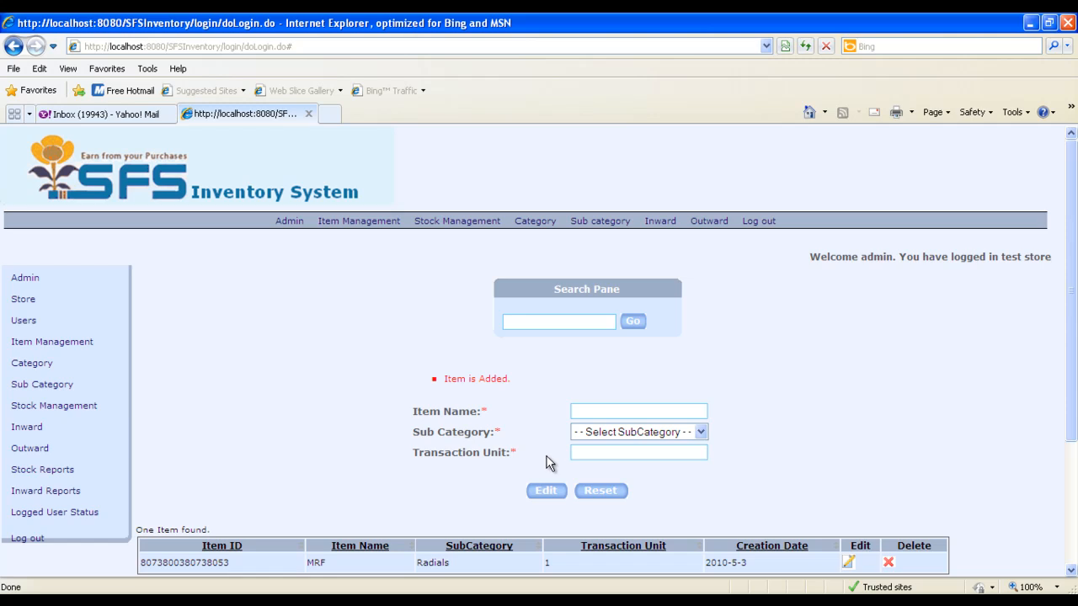
Add an item named GoodYear in the Tube Less subcategory with transaction unit 1
left_click(598, 411)
type("GoodYear")
key("Tab")
key("Down")
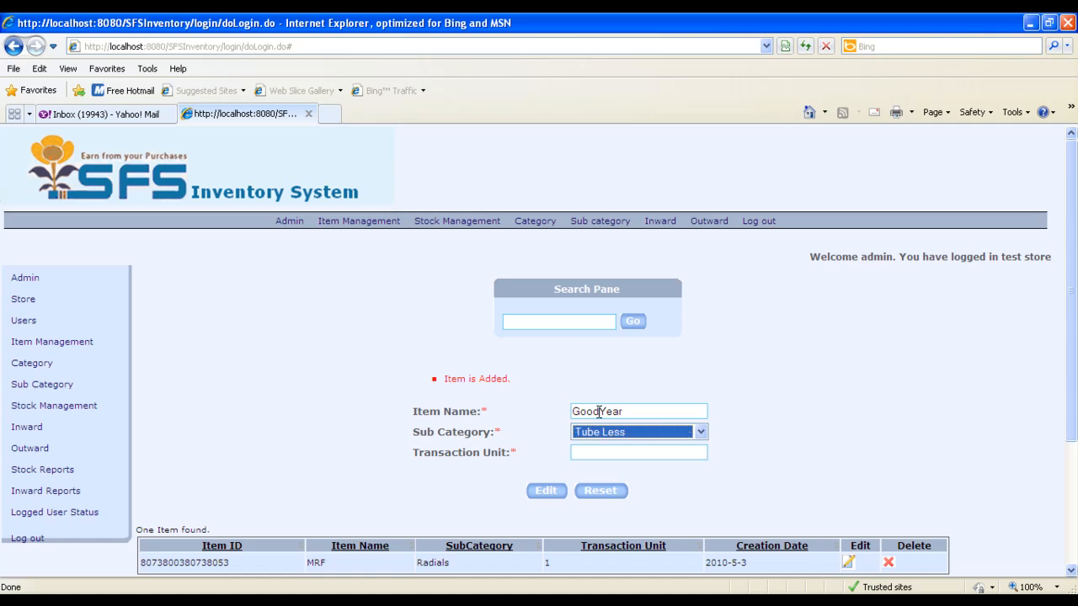
key("Tab")
type("1")
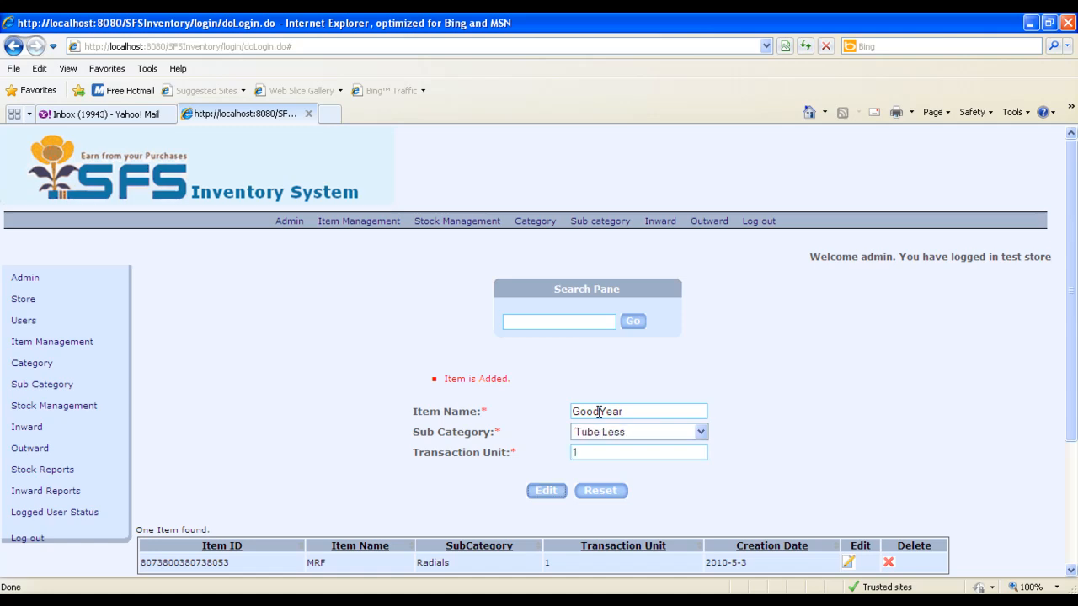
key("Return")
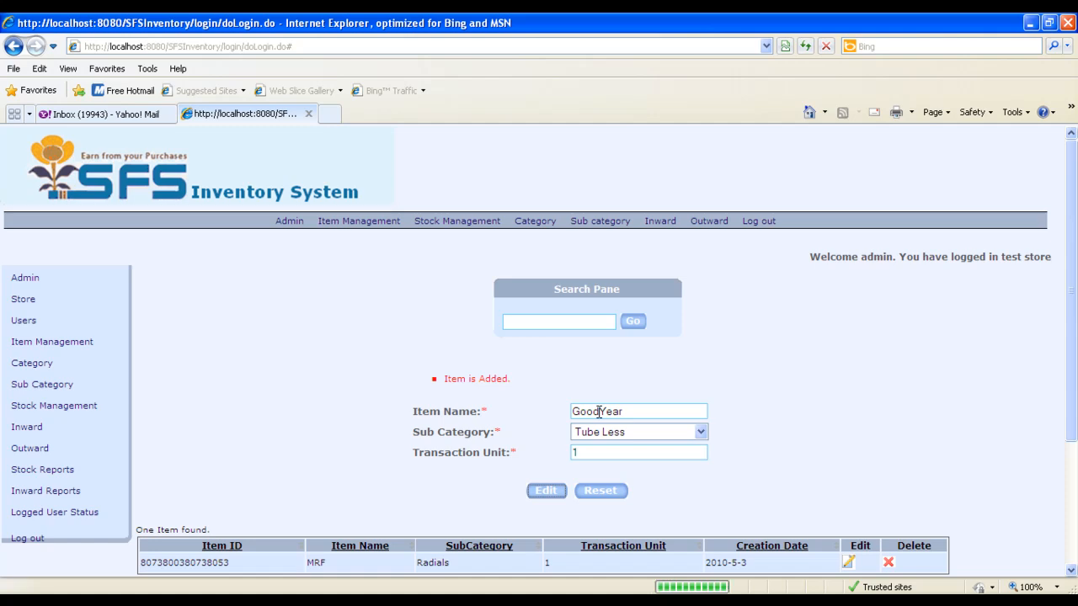
scroll(691, 461, "down", 2)
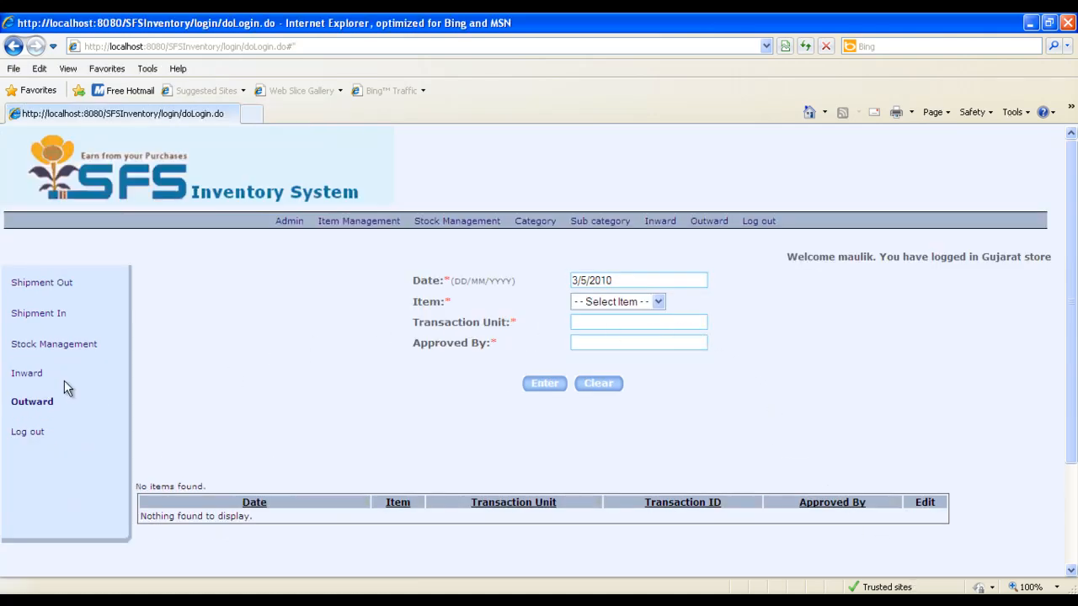
Start an inward entry for the item MRF with quantity 10 and cost per count 2500
left_click(29, 373)
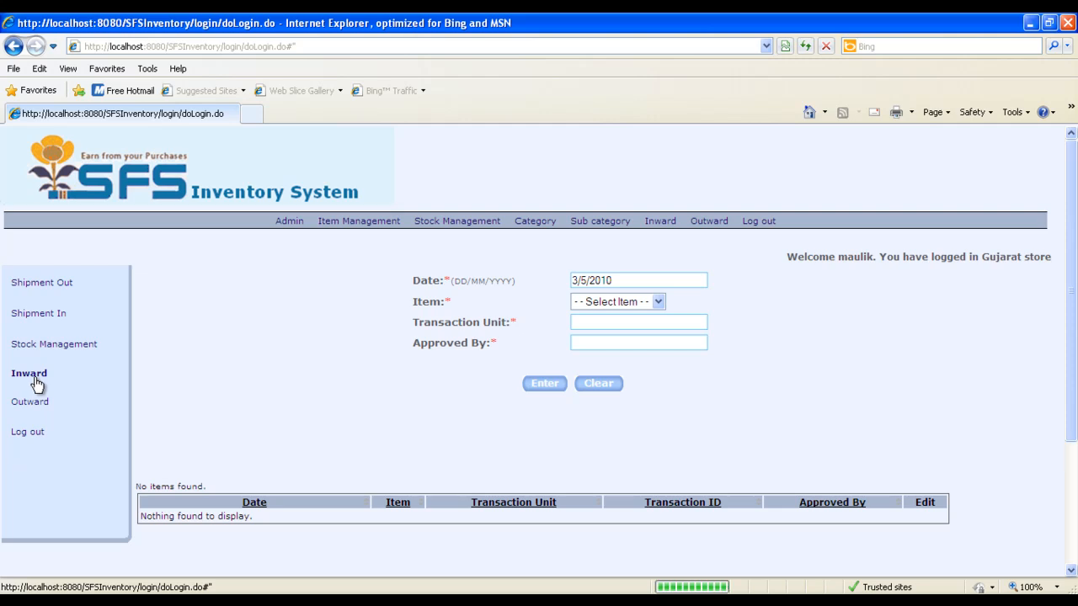
left_click(624, 304)
left_click(622, 327)
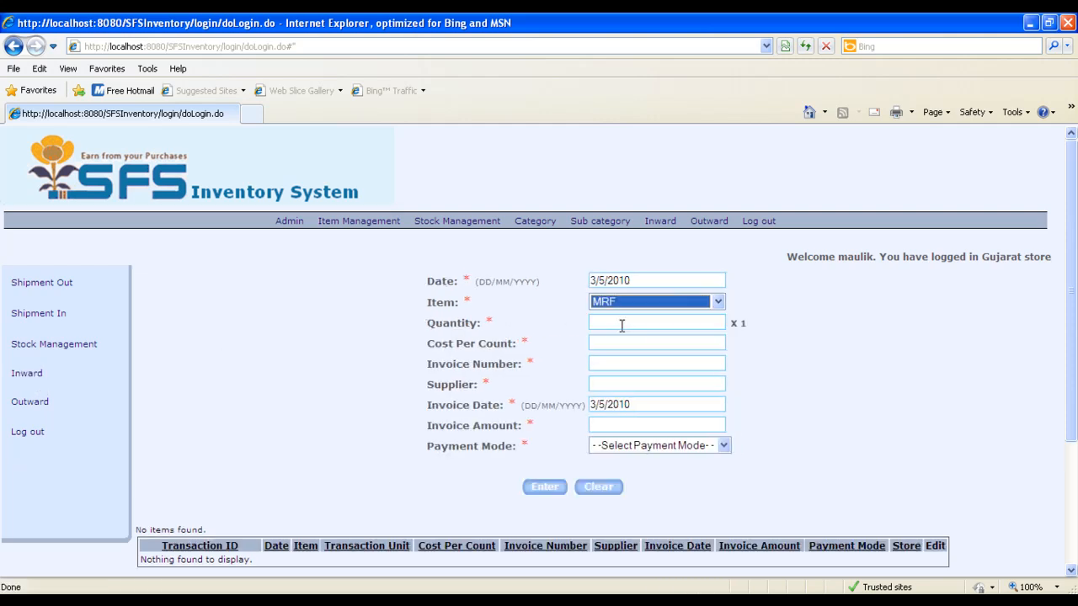
left_click(621, 326)
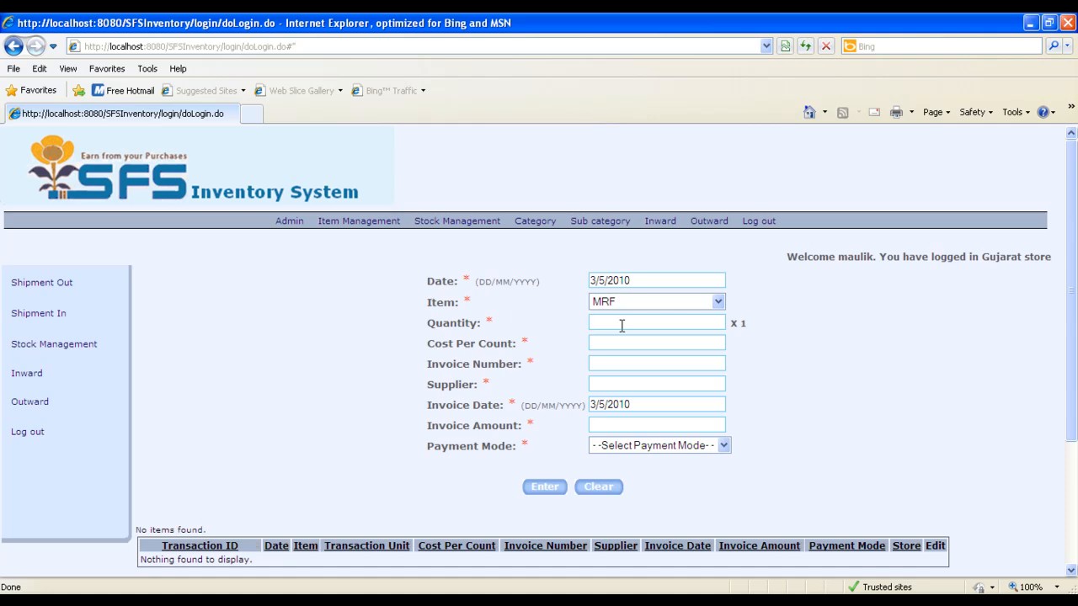
type("10")
key("Tab")
type("2500")
type("ABC-1-")
type("35")
Enter the invoice number and set the supplier to ABC Tyres in the inward entry
key("Tab")
type("ABC Tyr")
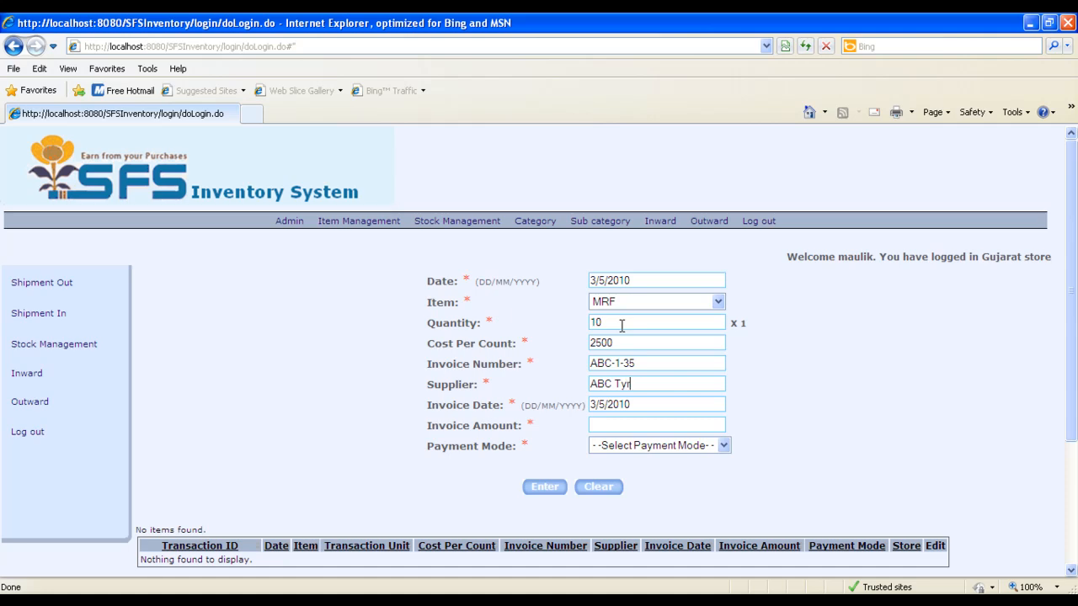
type("es")
key("Tab")
Set the invoice amount to 30000 with payment mode Cash, submit the inward entry and close its print window
key("Tab")
type("30000")
key("Tab")
key("Down")
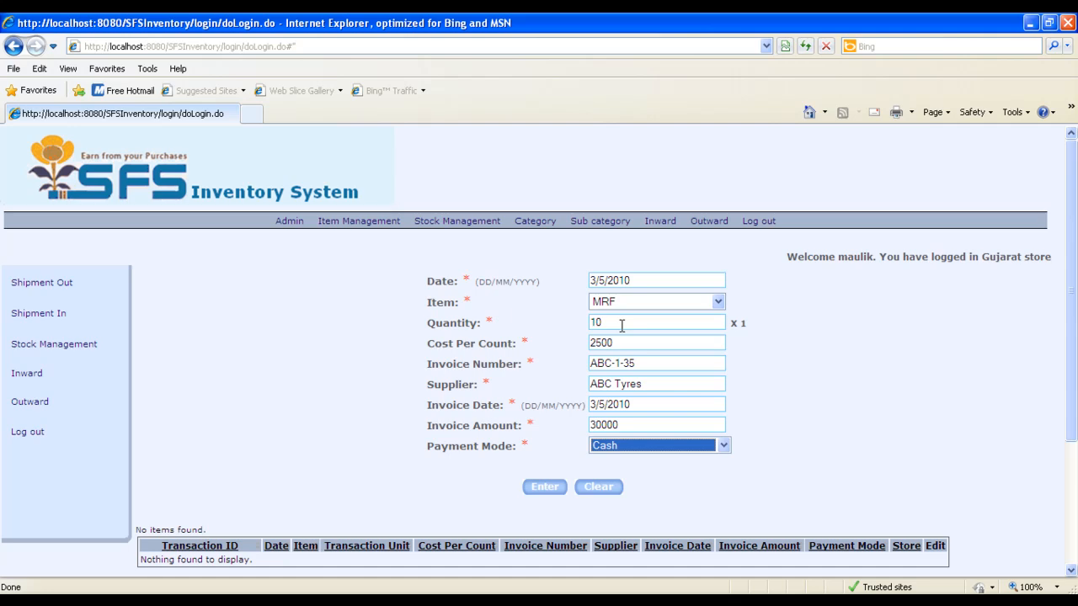
key("Tab")
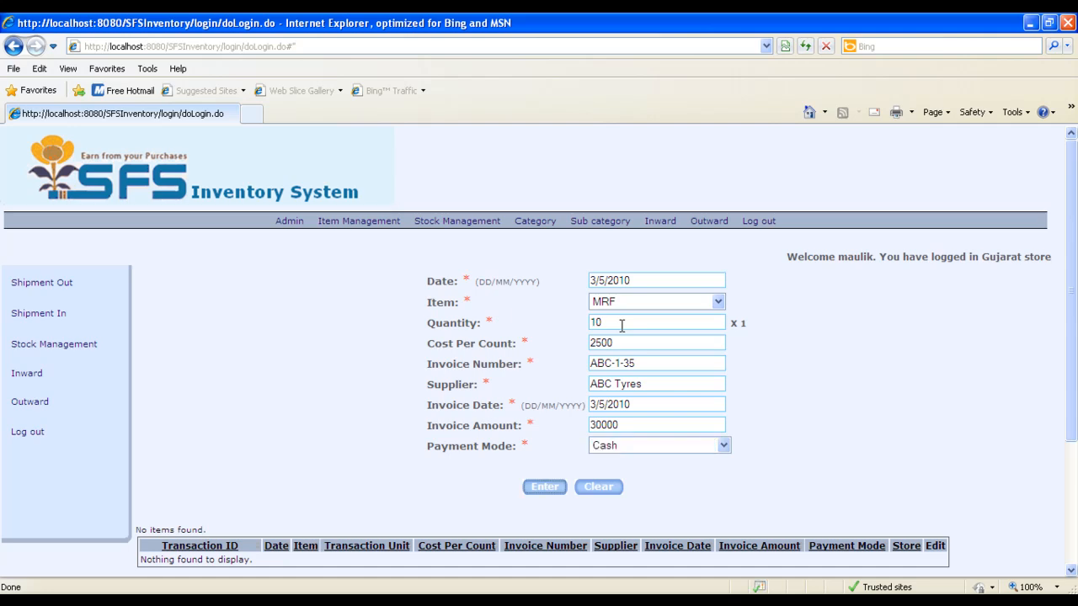
left_click(540, 488)
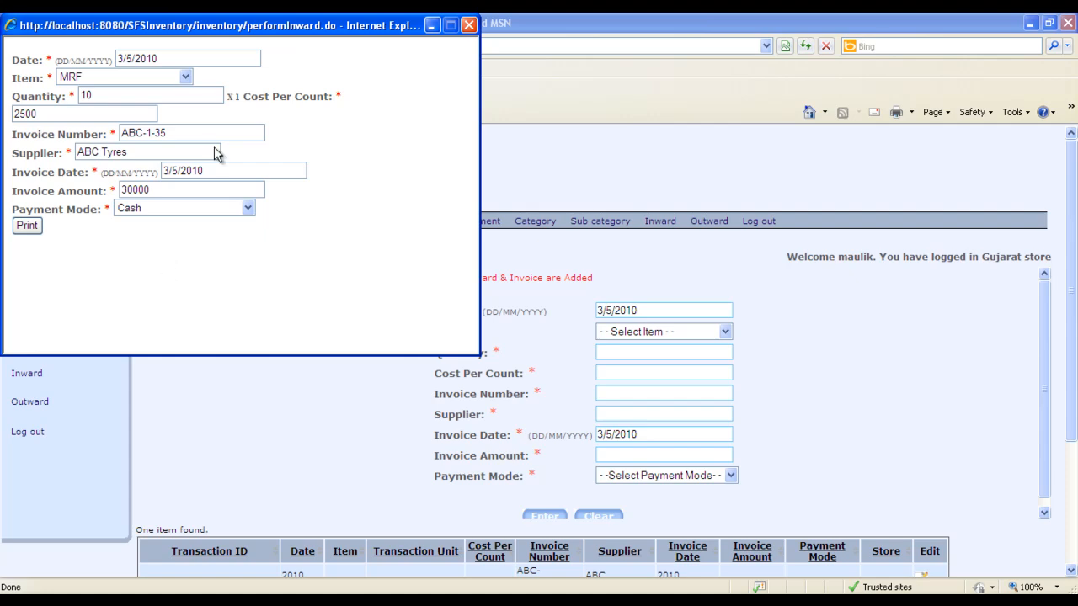
left_click(469, 25)
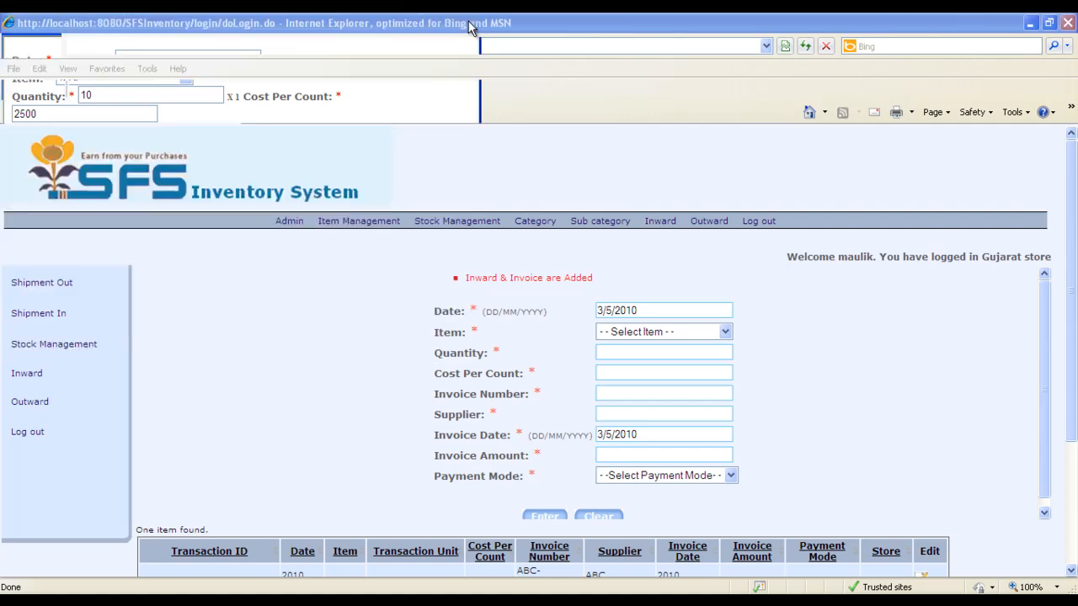
Review the new inward record, then view the store's stock in Stock Management
scroll(946, 436, "down", 3)
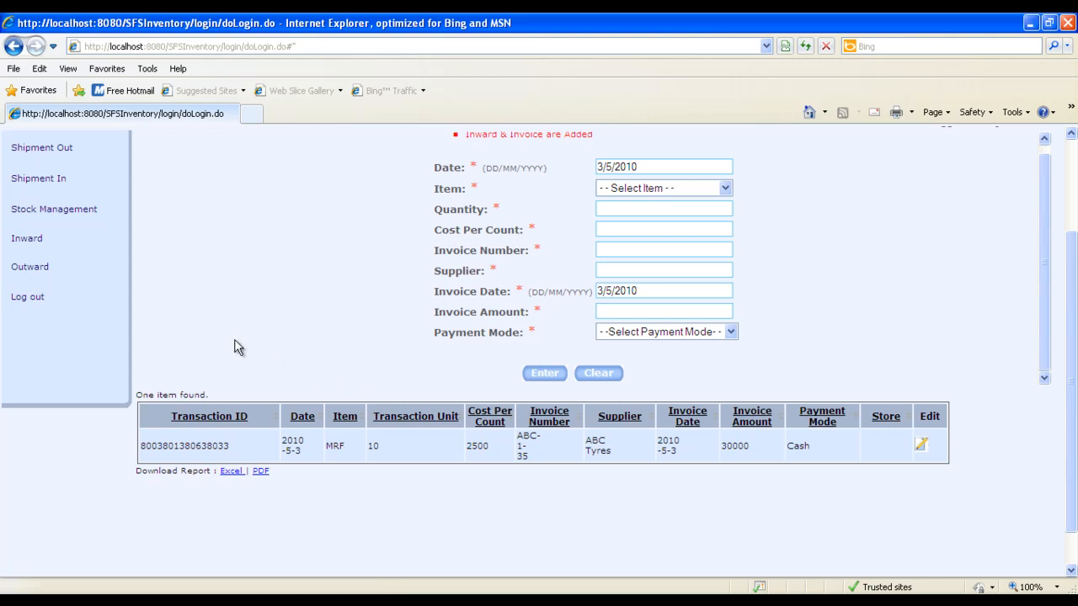
scroll(238, 348, "up", 1)
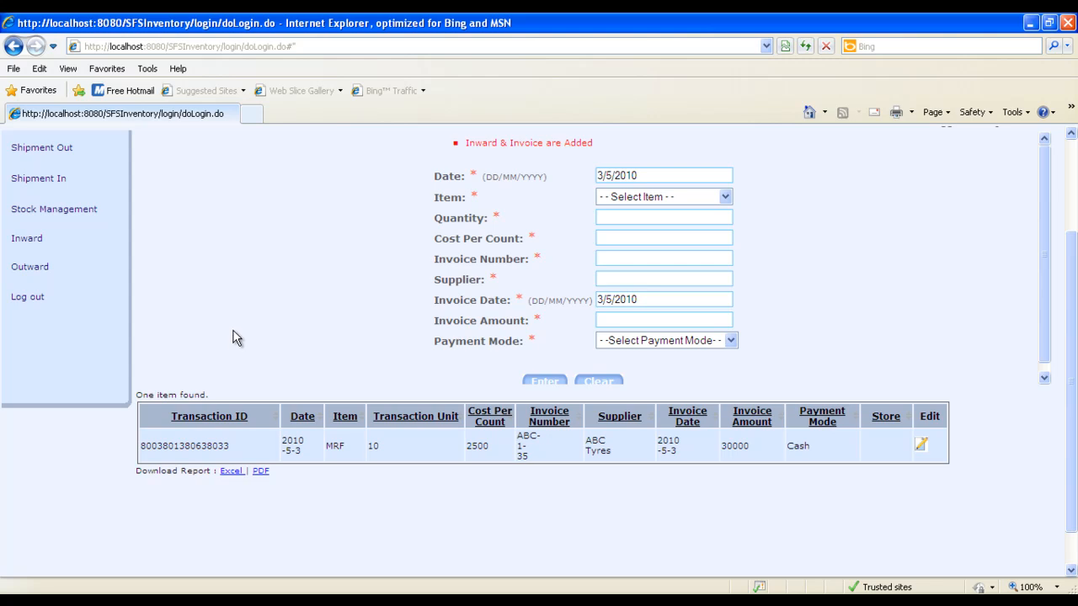
left_click(44, 211)
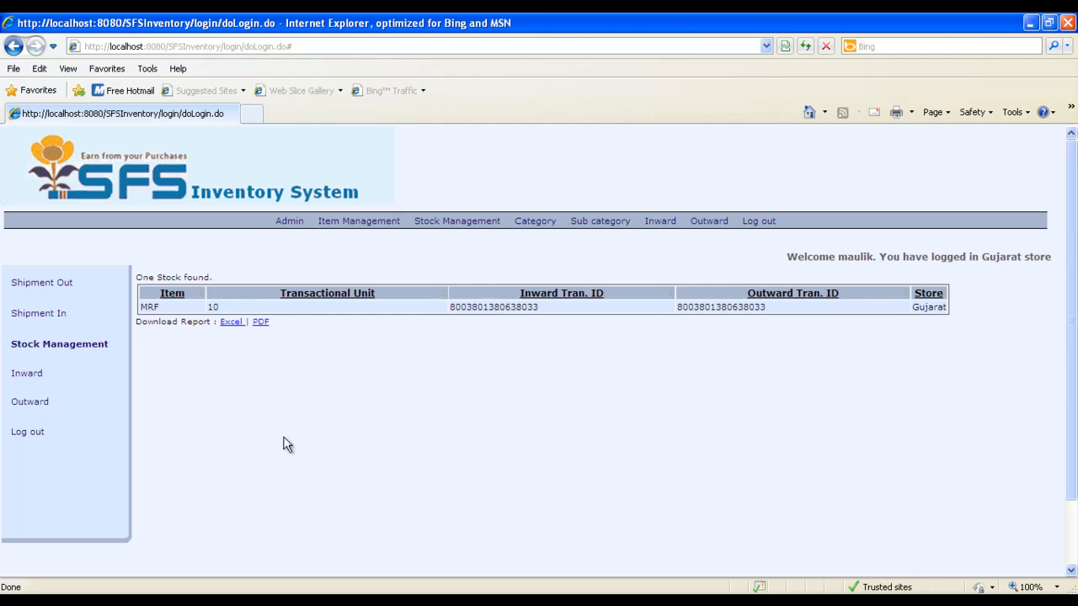
Record an outward transaction for the item MRF with transaction unit 1, approved by Admin
left_click(30, 405)
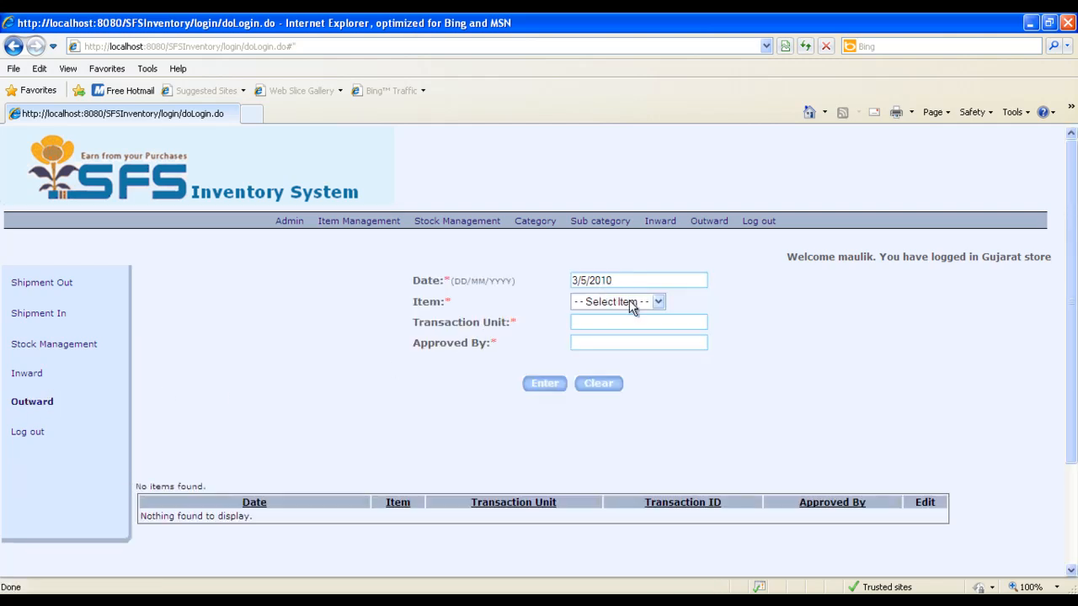
left_click(633, 303)
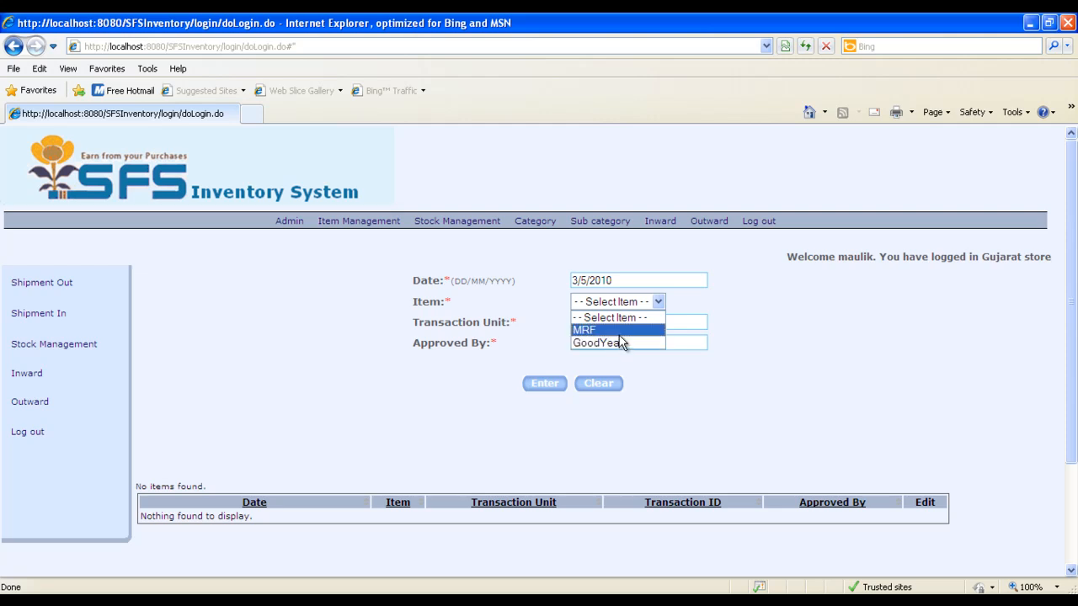
left_click(618, 330)
left_click(609, 321)
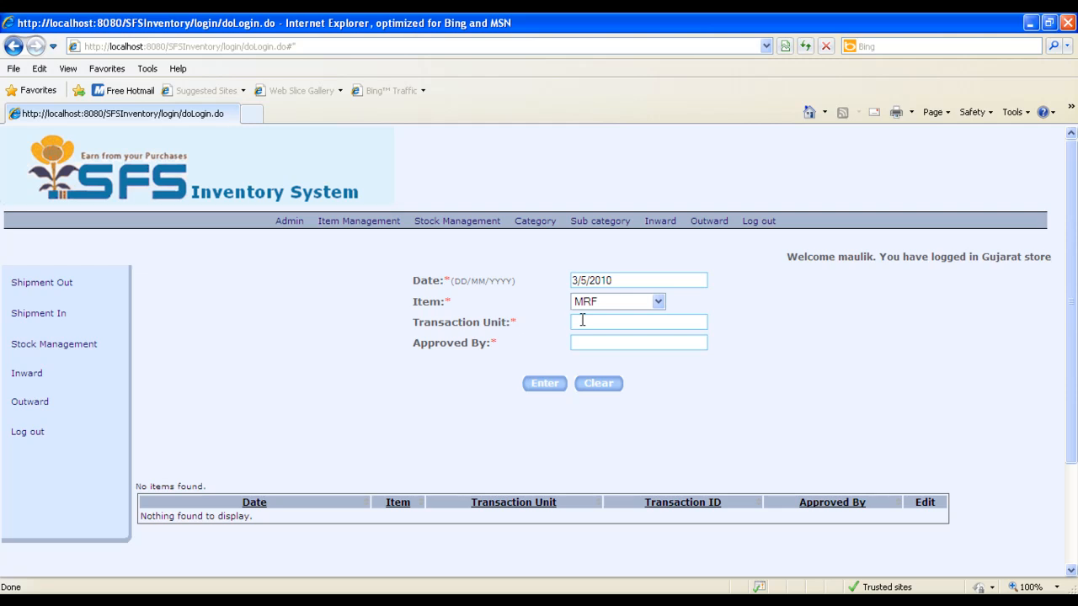
type("1")
type("Admin")
left_click(543, 385)
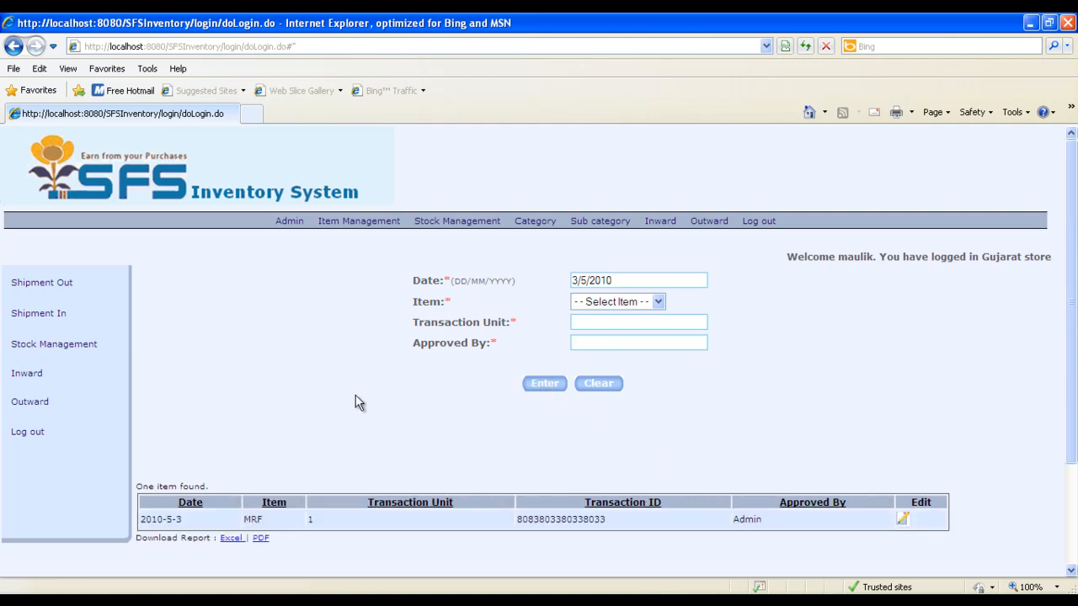
Check the store user's stock, then switch to the admin session and review its stock, inward and outward lists
left_click(55, 345)
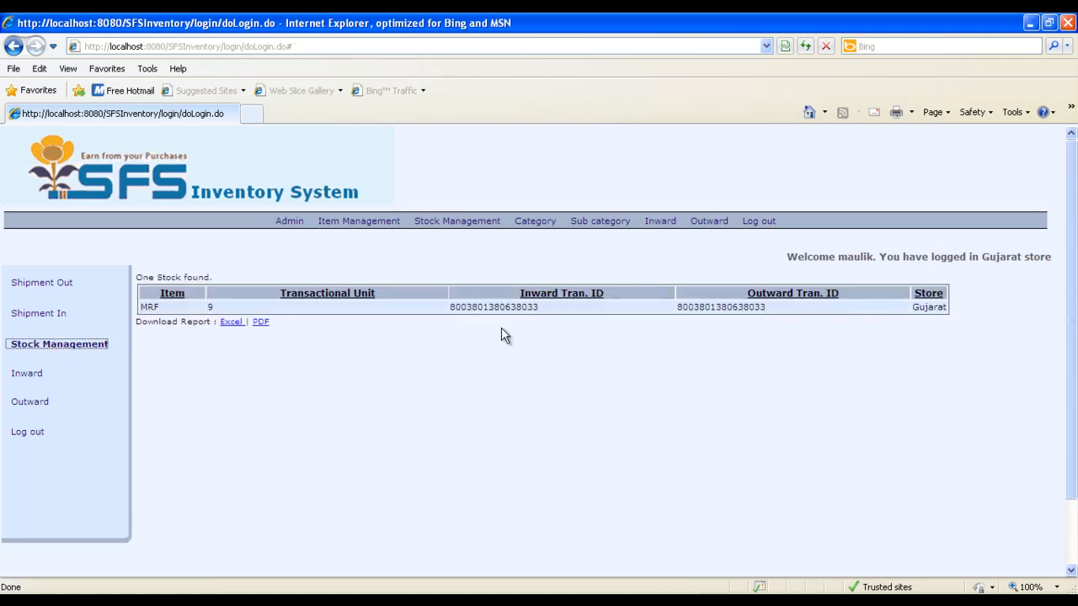
key("alt+Tab")
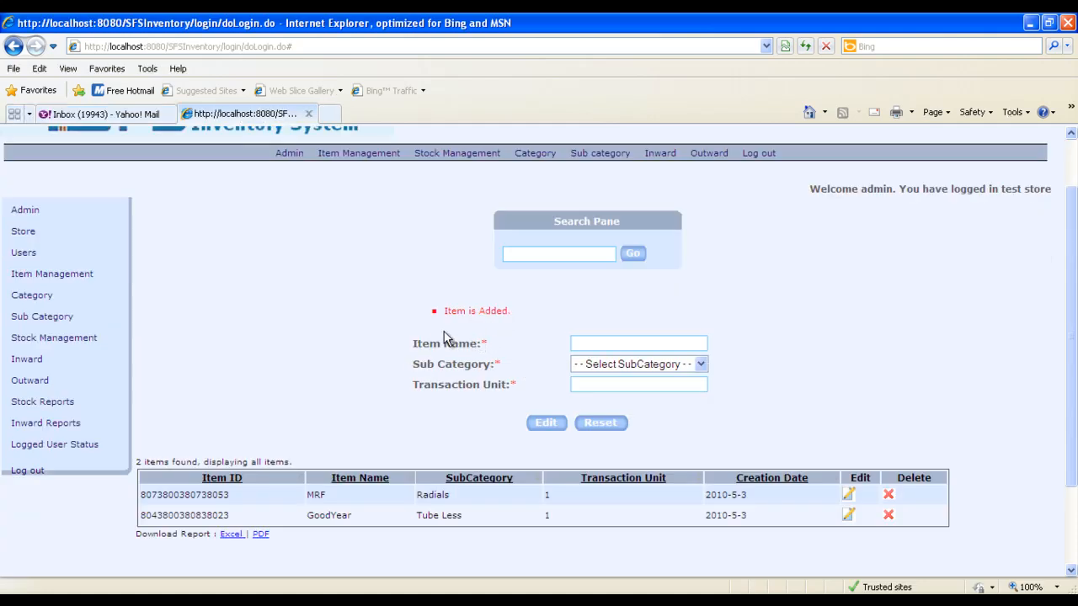
left_click(53, 340)
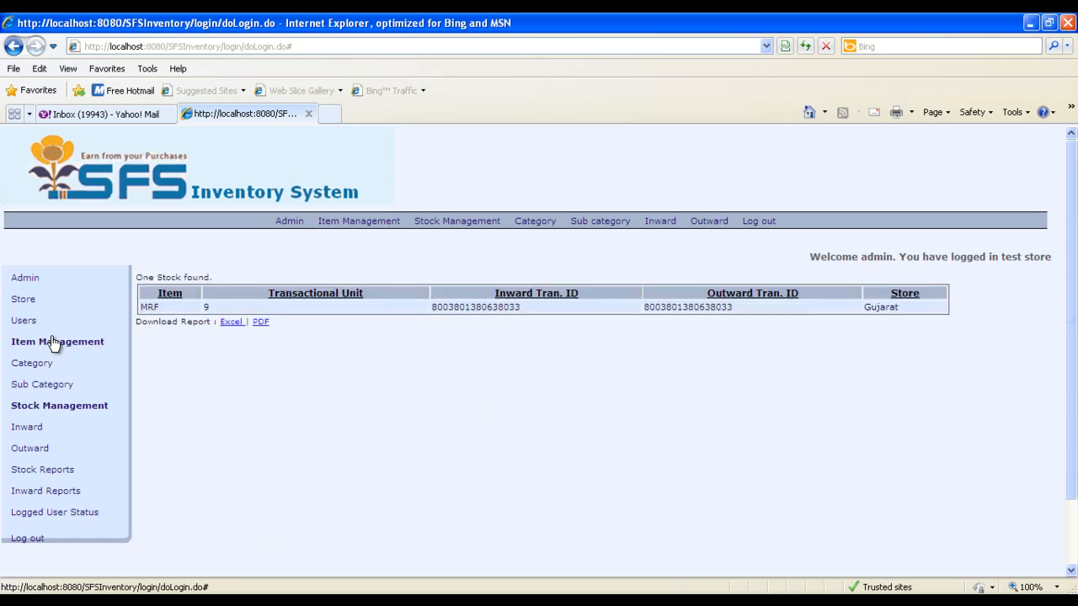
left_click(32, 429)
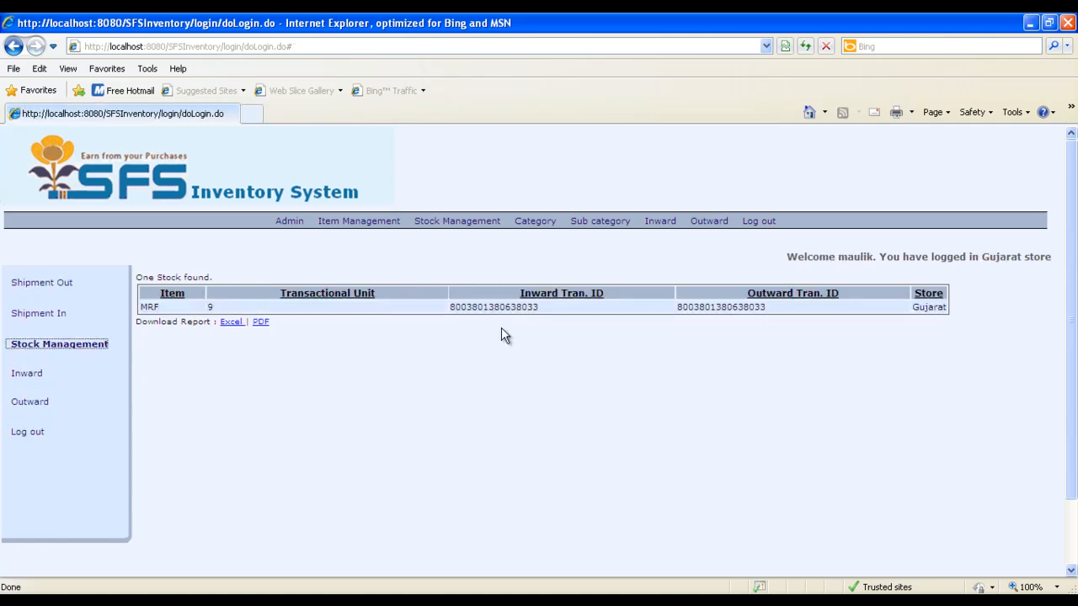
key("alt+Tab")
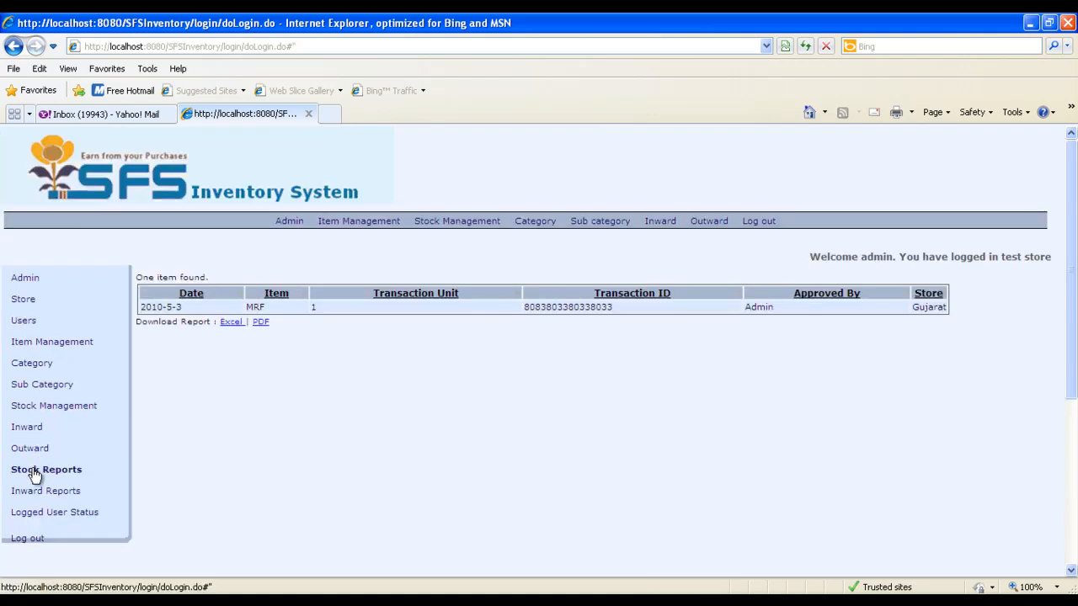
Generate the stock report and the inward report for all stores and all items
left_click(34, 474)
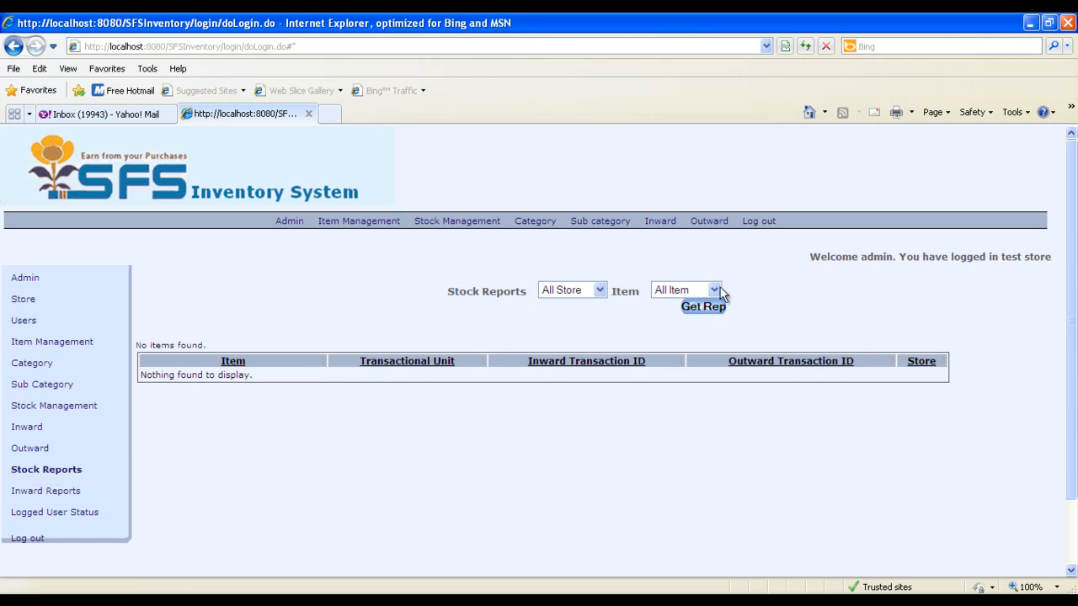
left_click(706, 307)
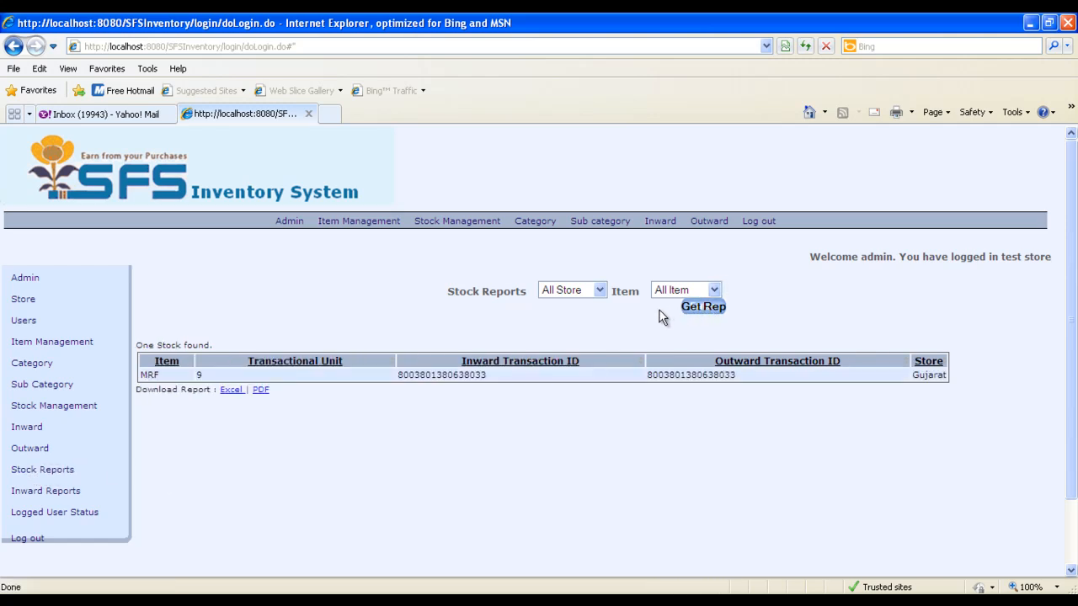
left_click(76, 498)
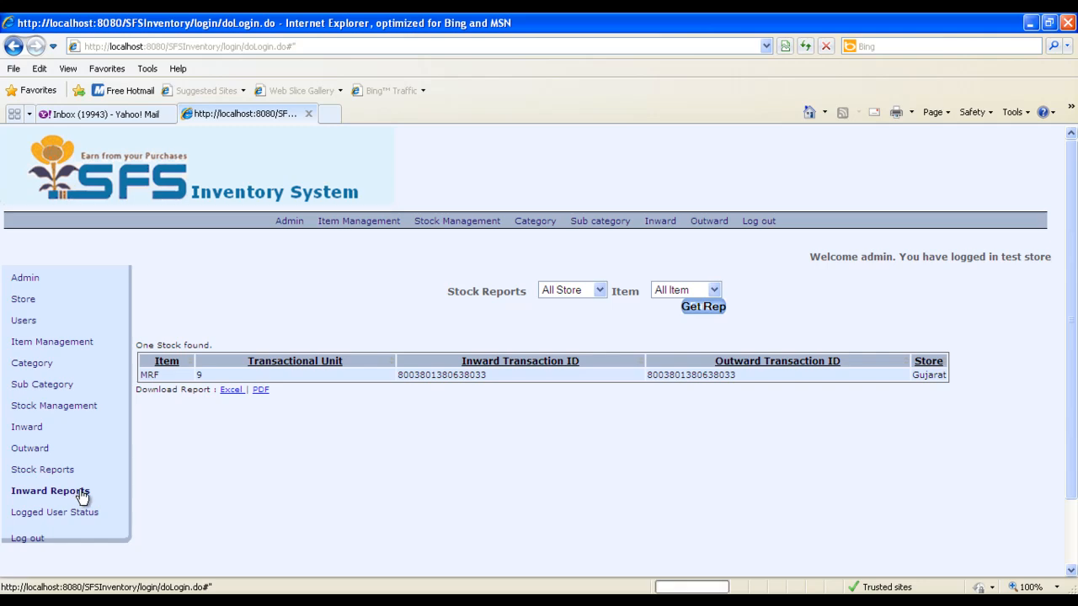
left_click(693, 308)
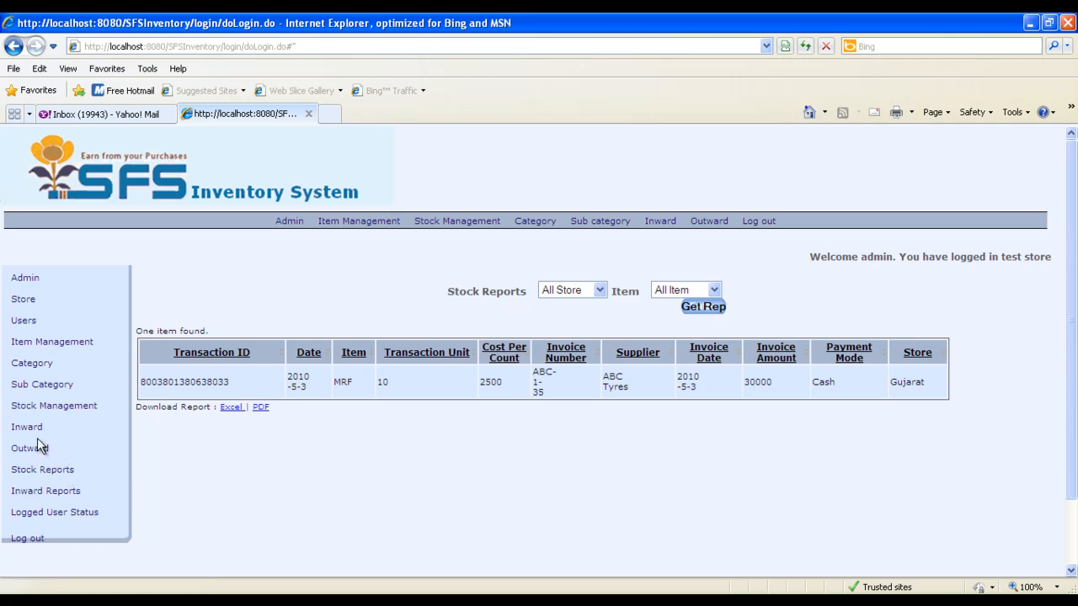
Switch back to the Gujarat store session and try to record an outward of 10 GoodYear units, approved by Admin
key("alt+Tab")
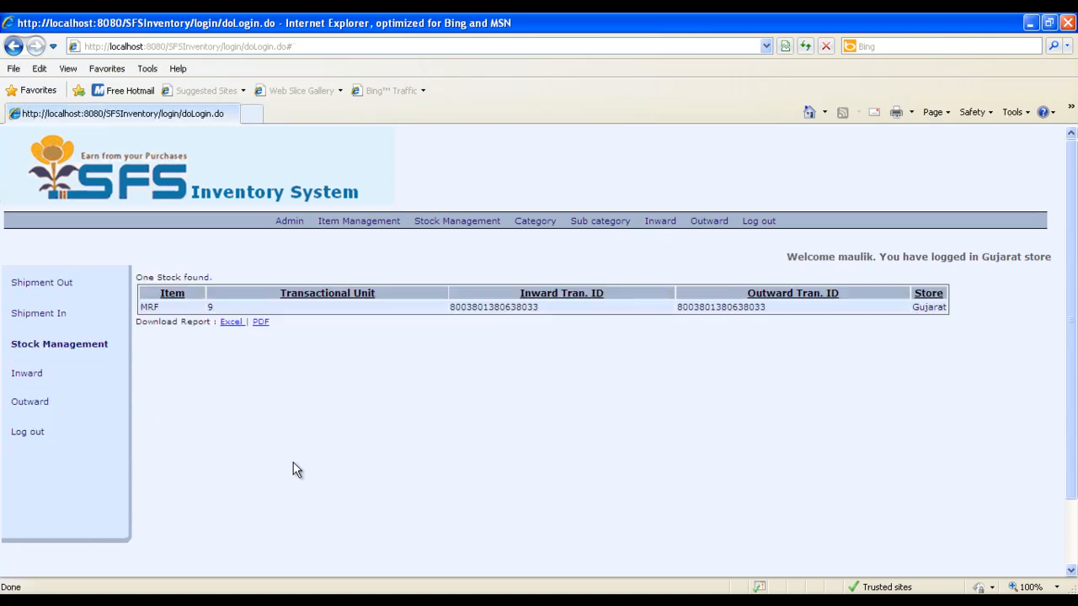
left_click(21, 406)
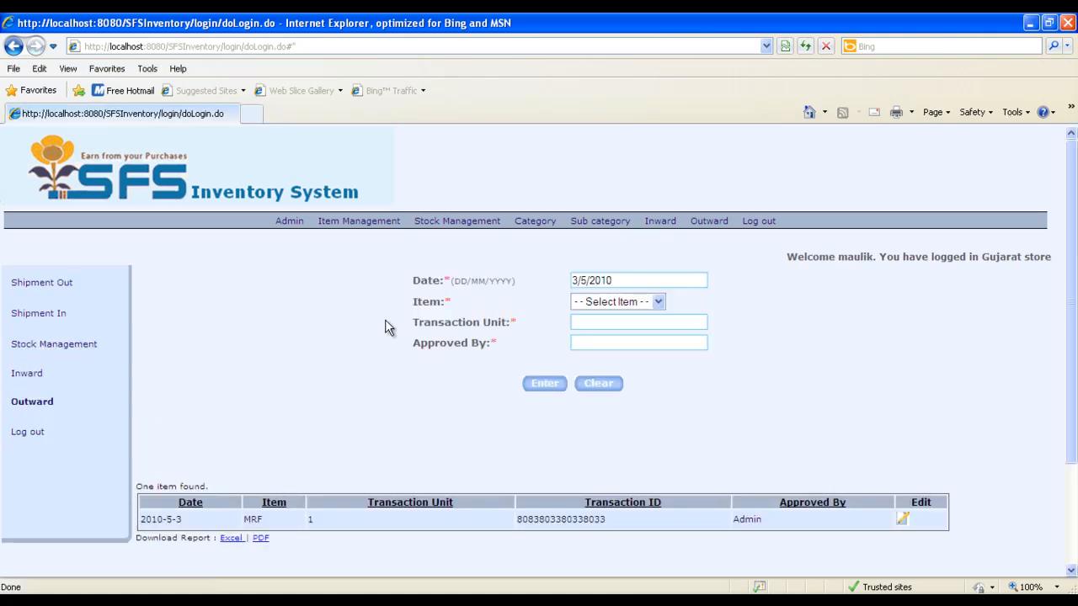
left_click(621, 303)
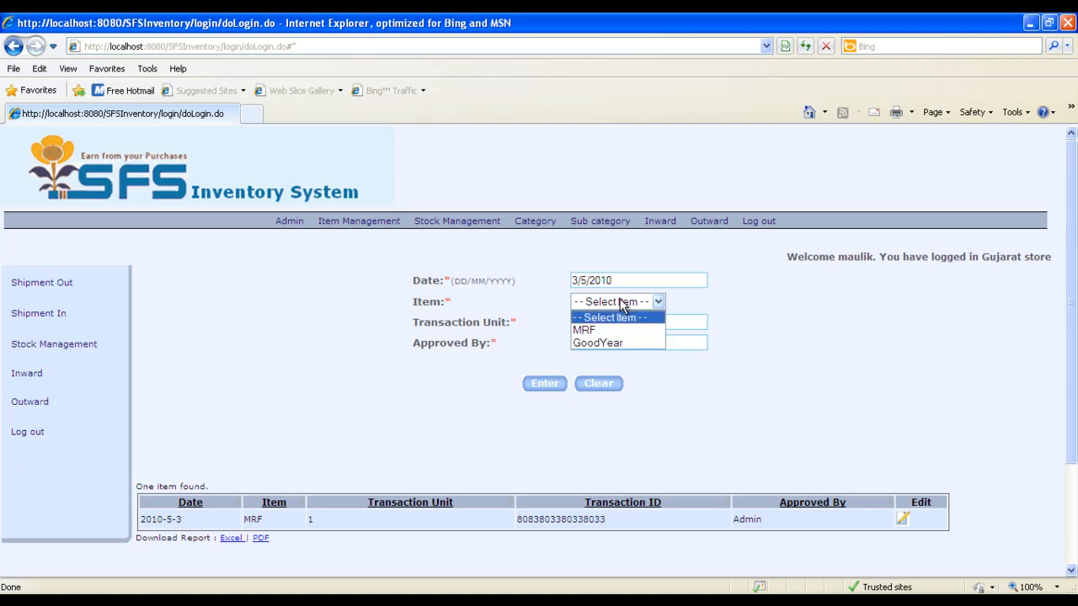
left_click(612, 343)
left_click(599, 324)
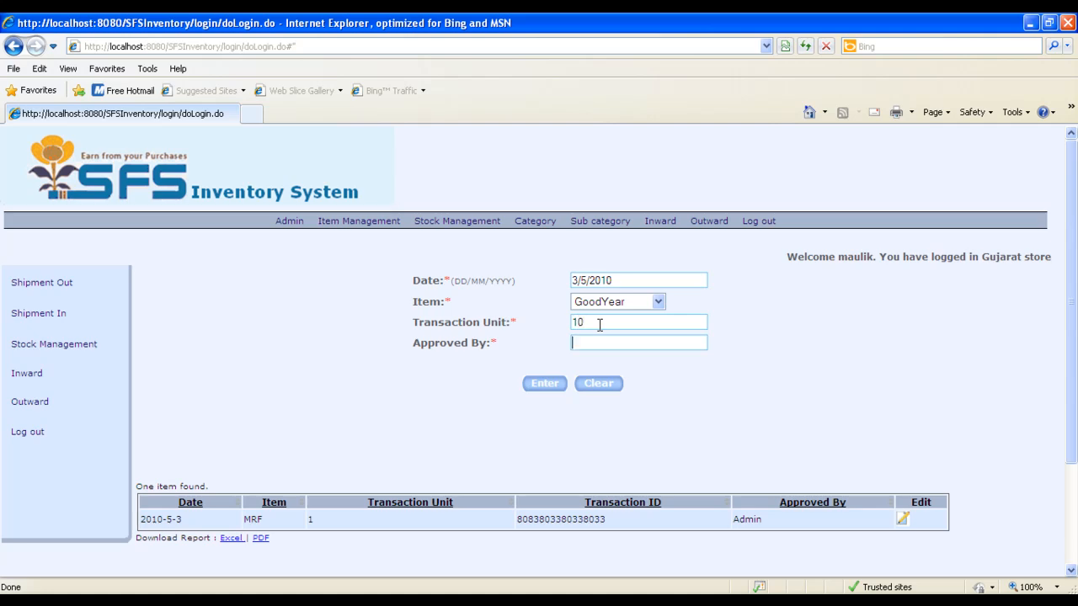
type("Admin")
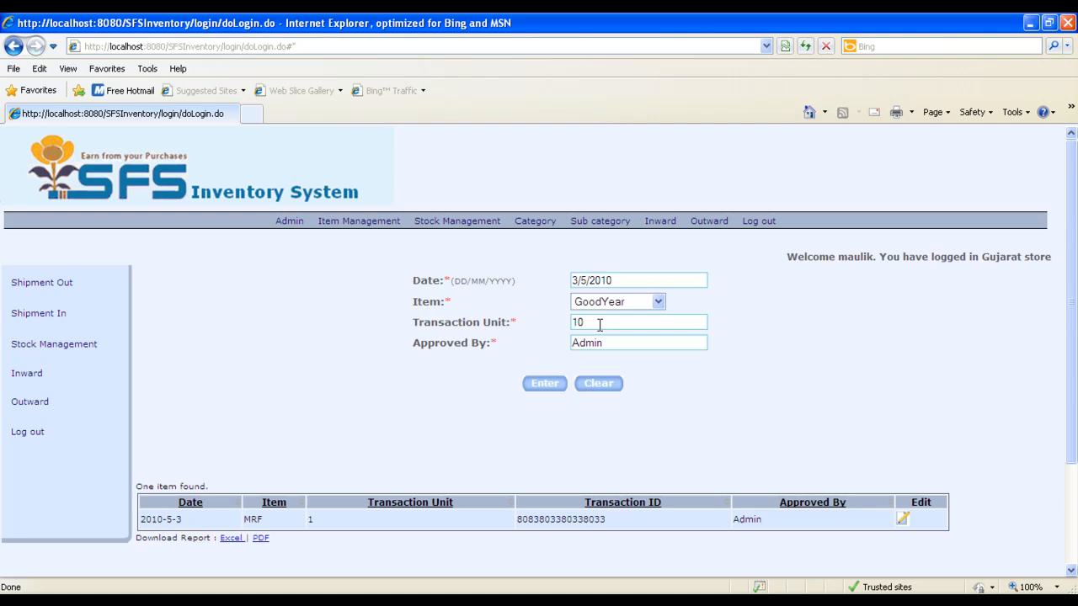
key("Tab")
left_click(549, 386)
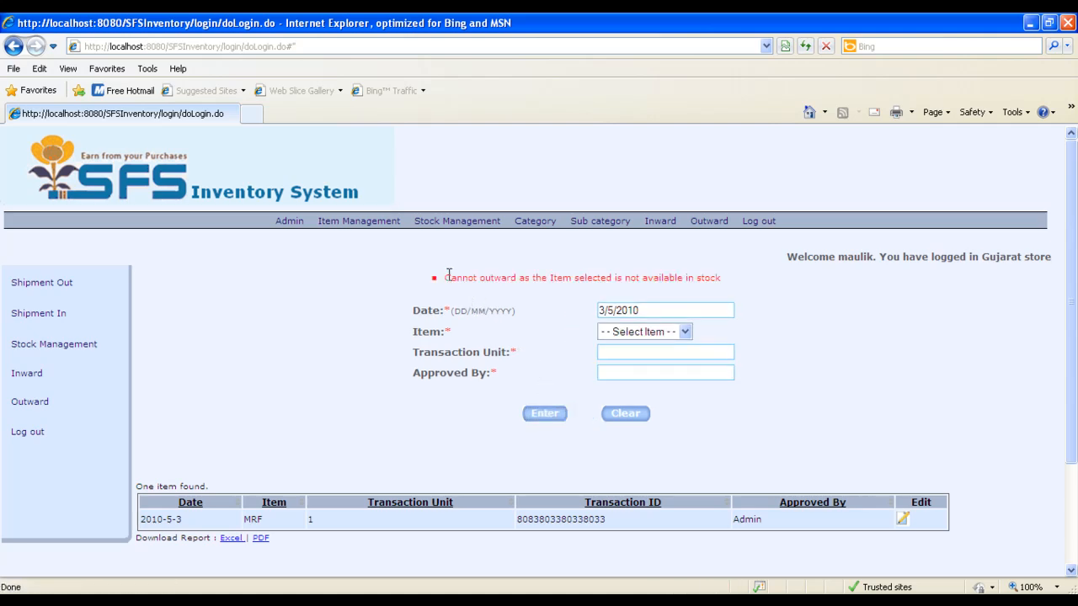
left_click_drag(447, 277, 744, 281)
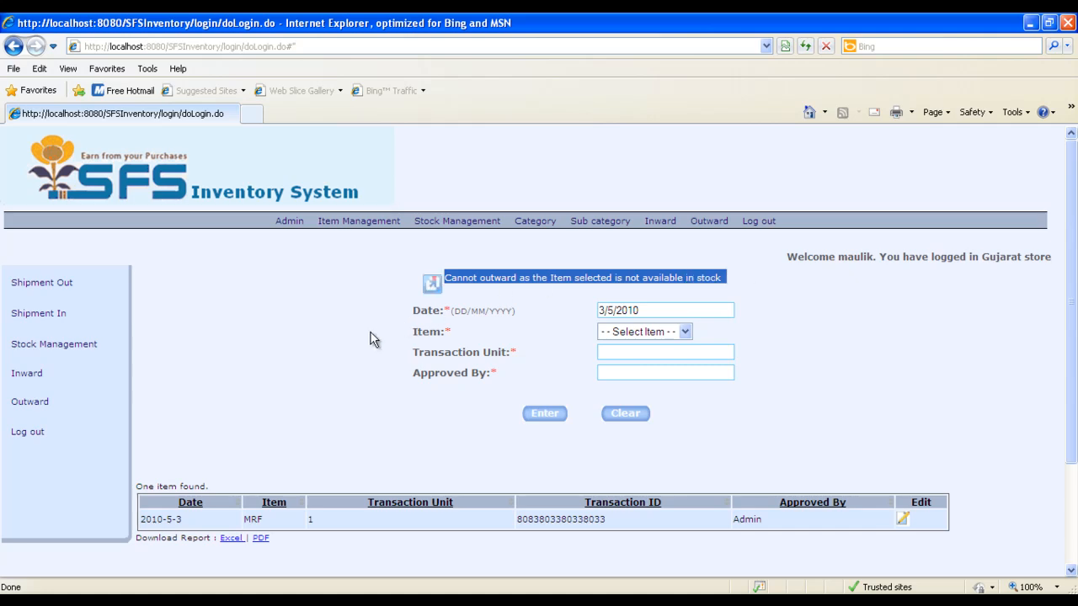
left_click(170, 403)
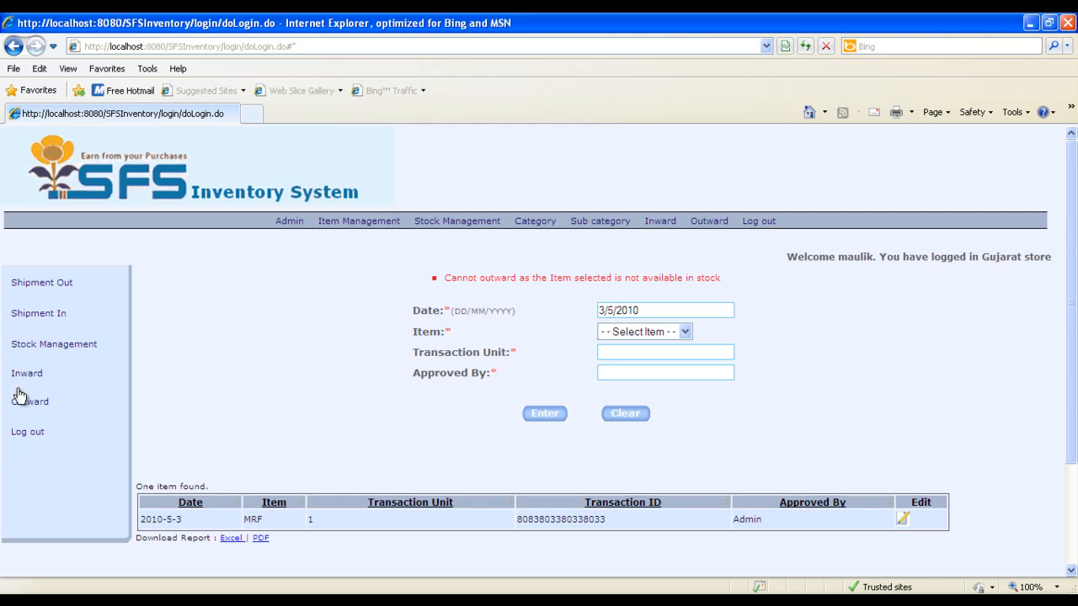
Record an outward transaction for the item MRF with transaction unit 5, approved by Admin
left_click(648, 333)
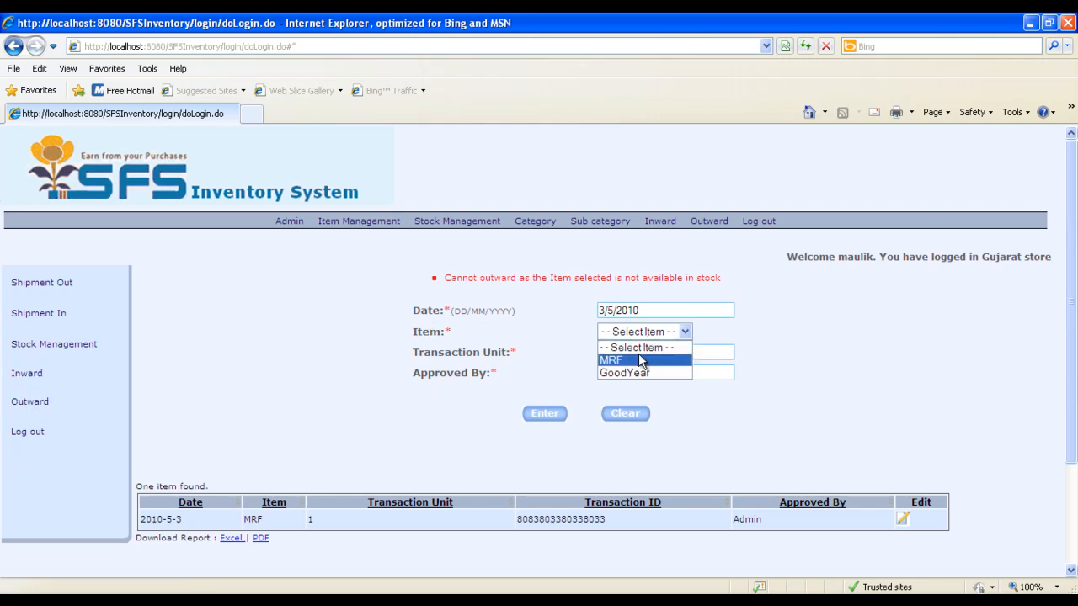
left_click(631, 358)
left_click(624, 352)
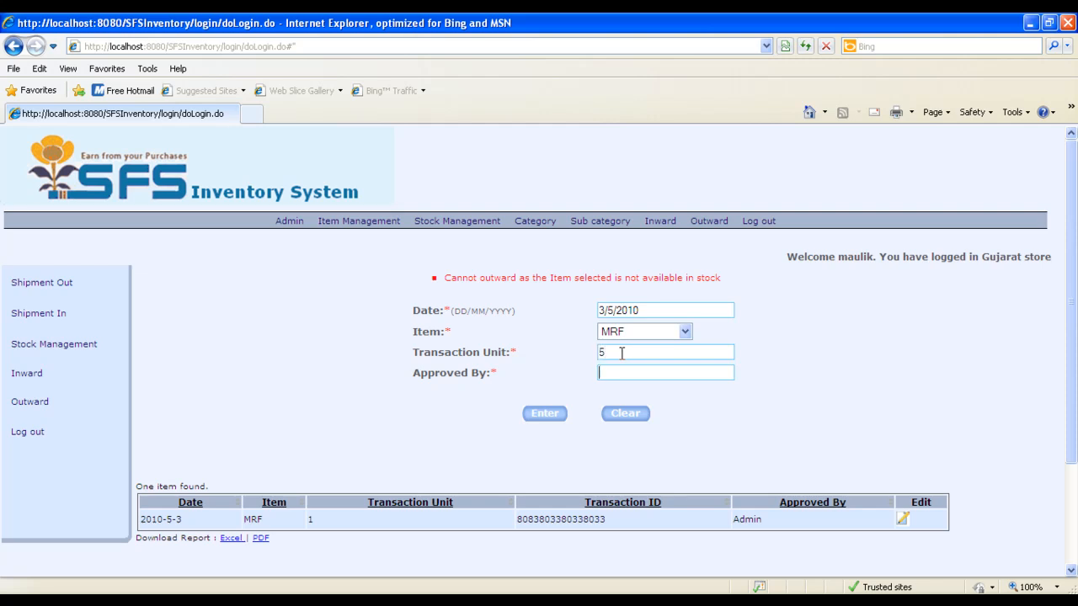
key("Tab")
type("Admin")
key("Return")
left_click(556, 410)
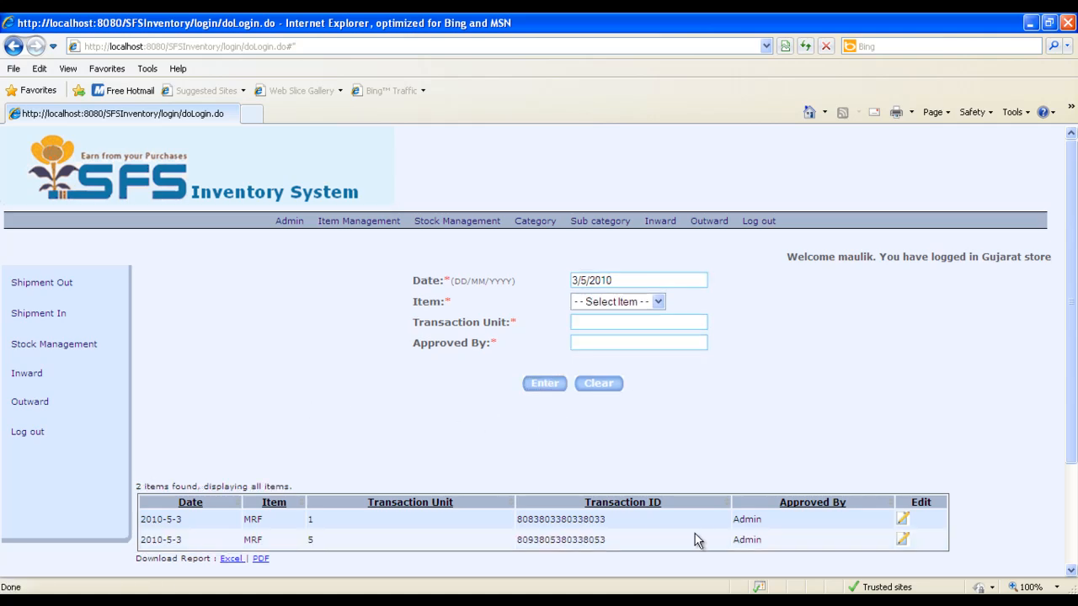
Switch to the admin session and review the stock list, the outward list and the logged user status
key("alt+Tab")
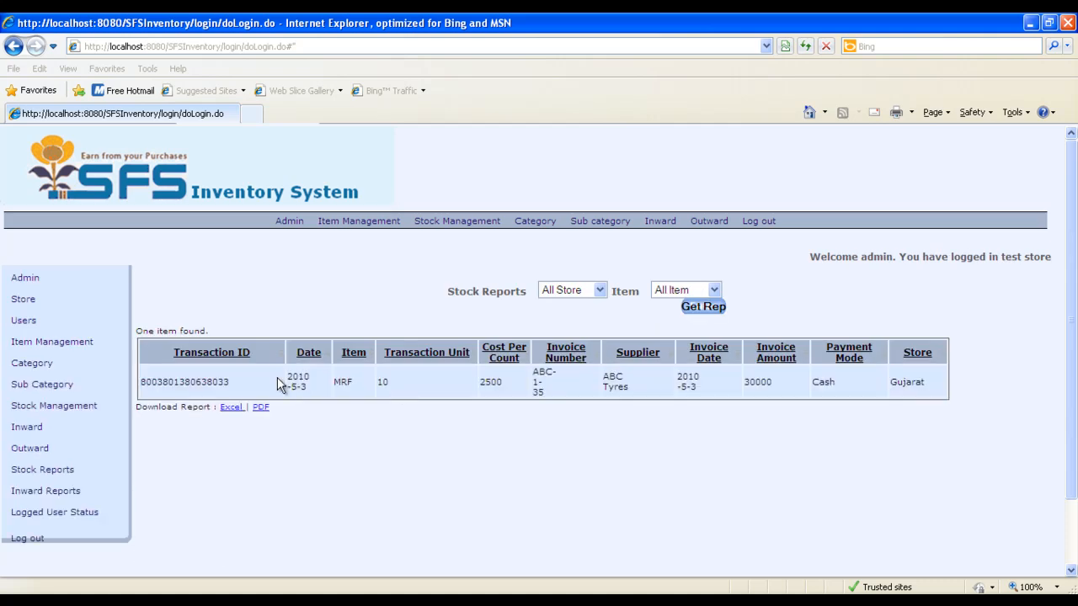
left_click(52, 408)
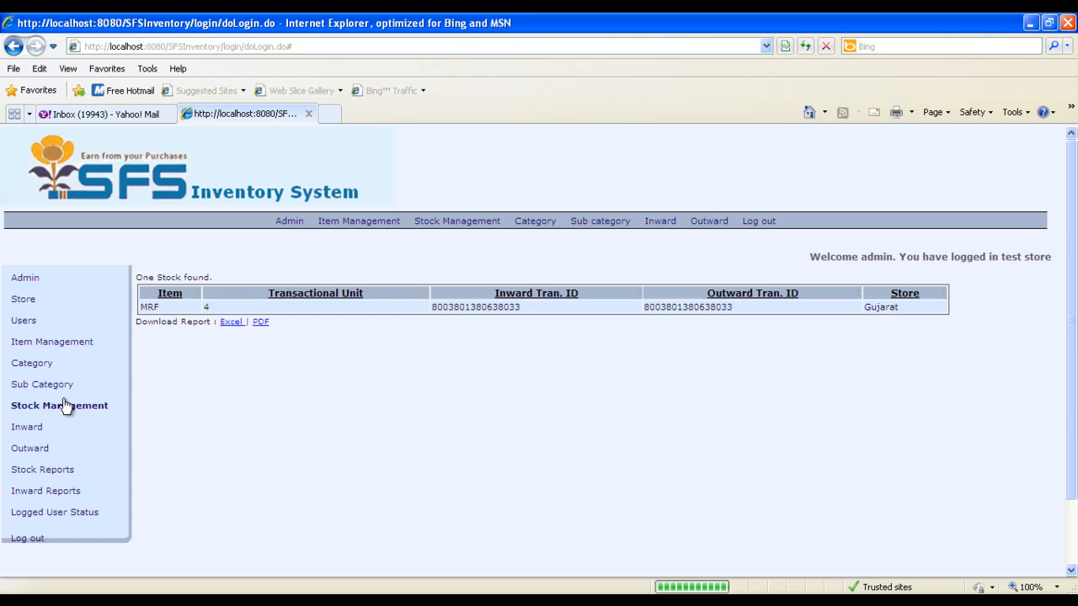
left_click(236, 321)
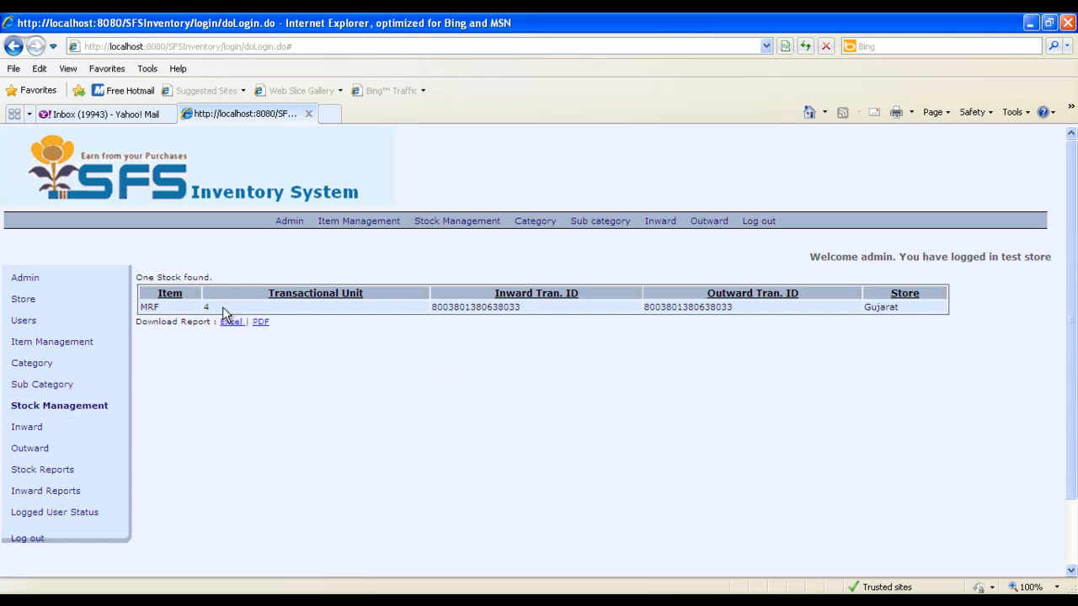
left_click(29, 453)
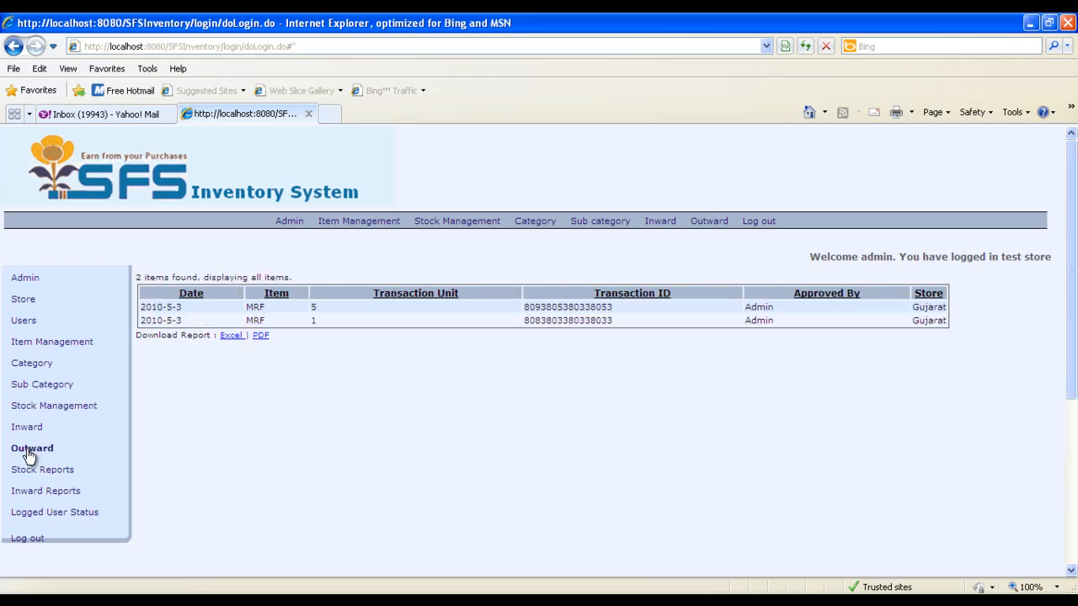
left_click(60, 513)
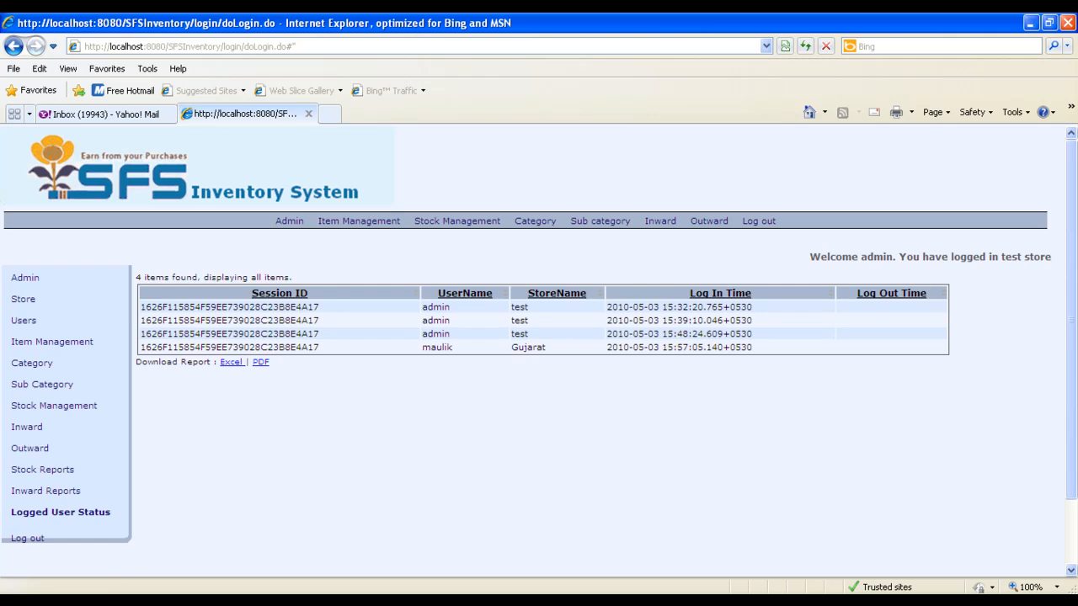
Switch to the store user's window and try to log in with the user name, password, store ID Gujarat and store password
key("alt+Tab")
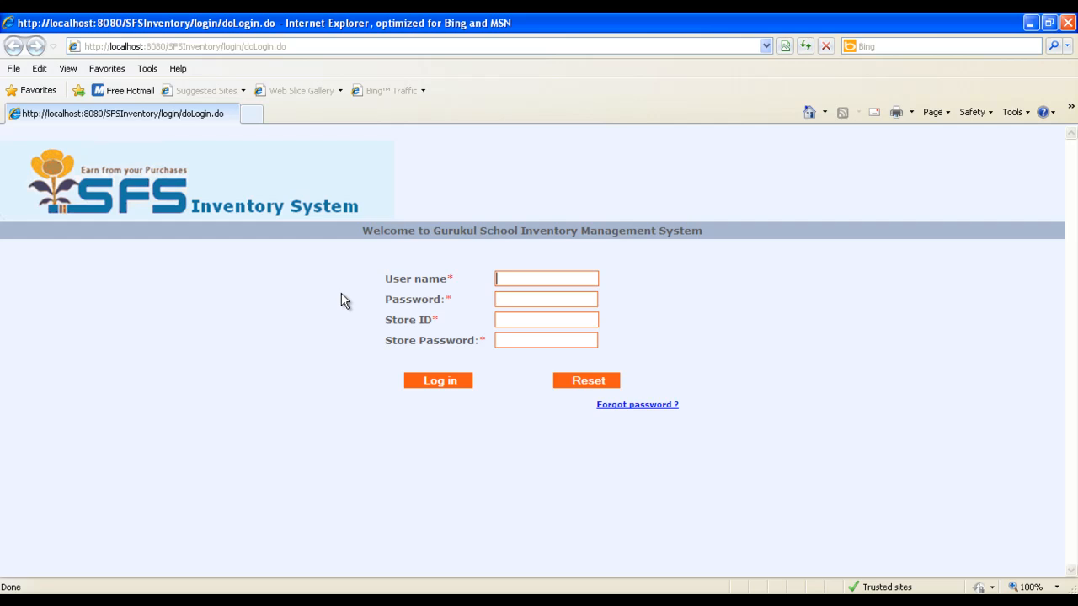
type("maulik")
key("Tab")
type("Gujarat")
key("Tab")
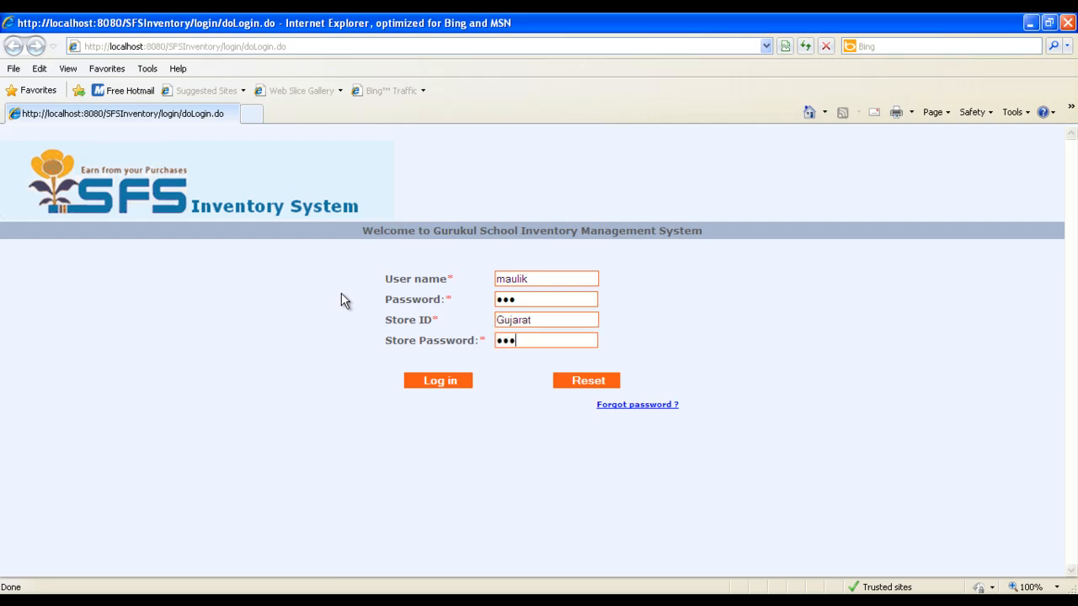
left_click(432, 379)
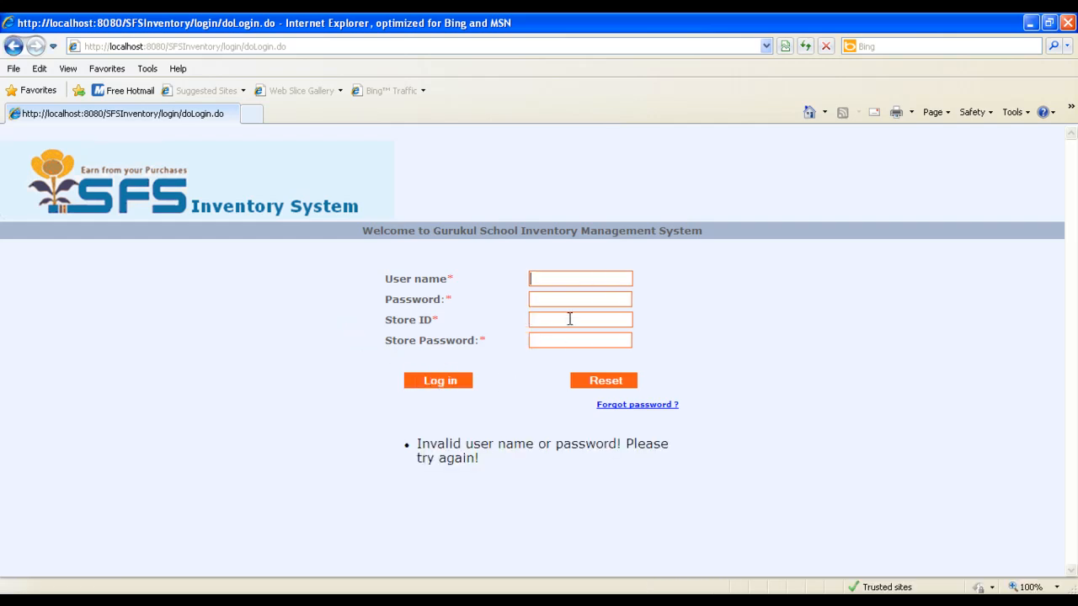
Retry the store user's login, re-entering the user name, account password, store ID Gujarat and store password
type("M")
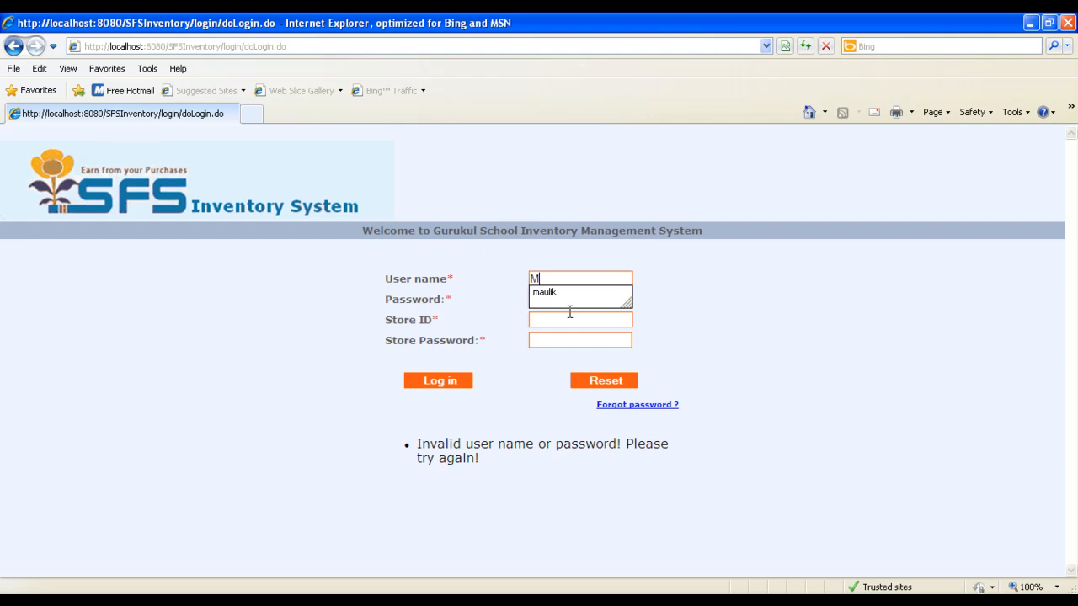
key("BackSpace")
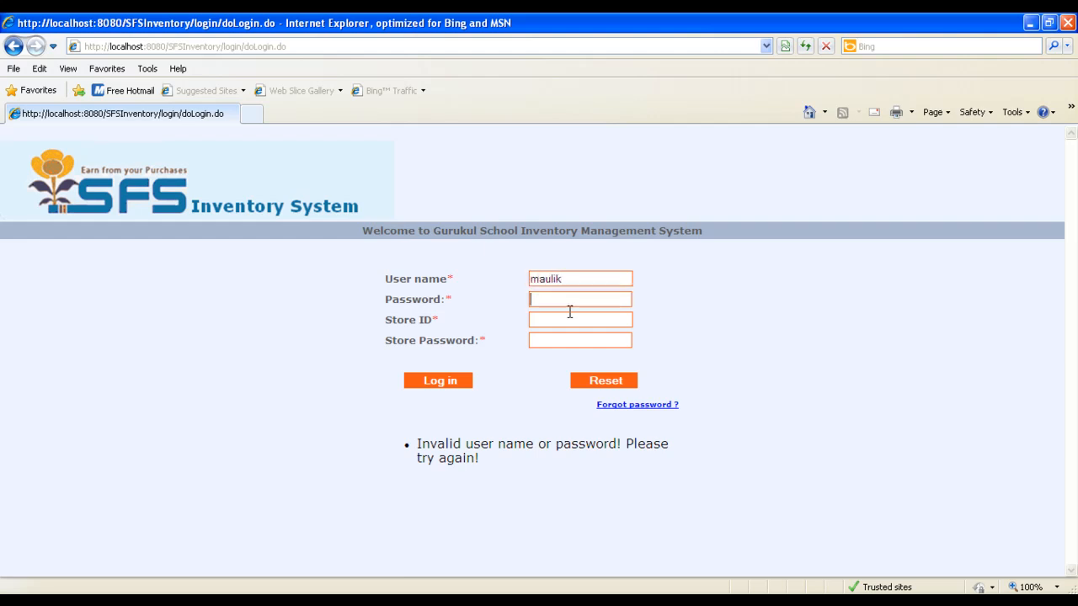
key("Tab")
type("Gujara")
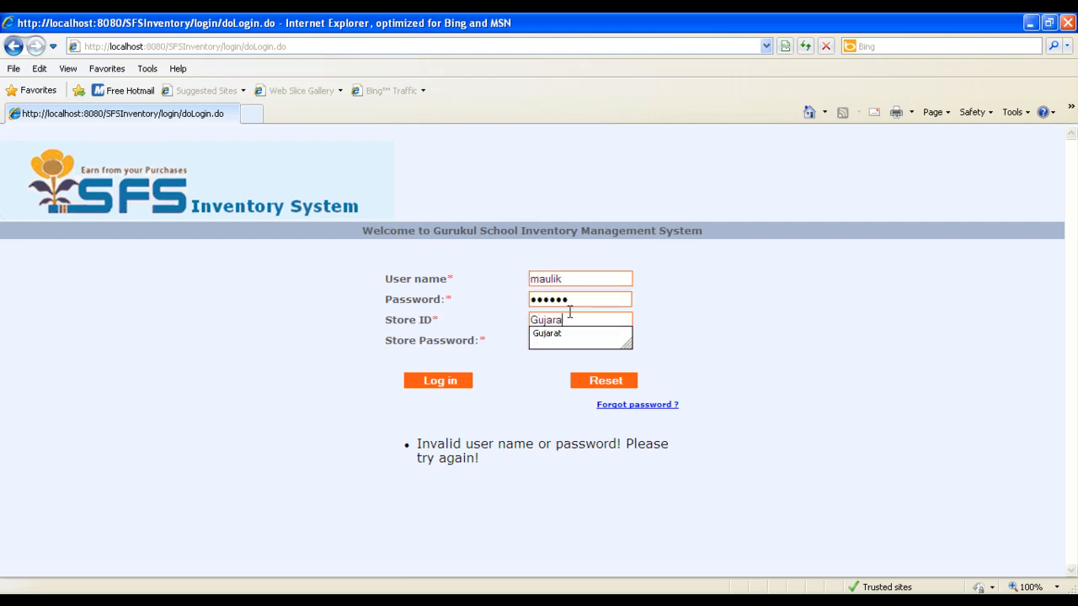
type("t")
key("Tab")
type("***")
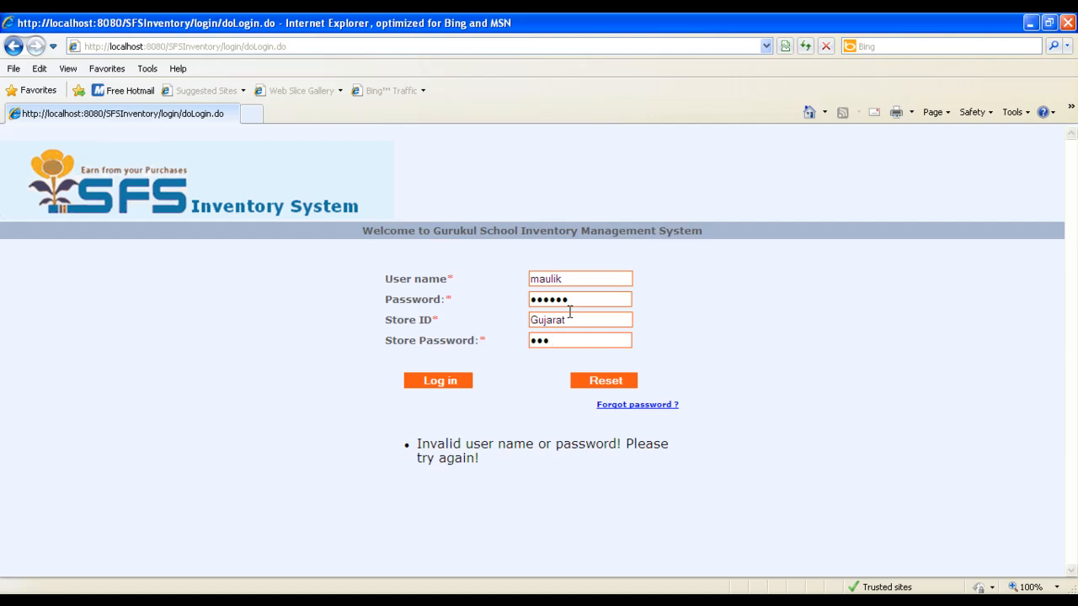
left_click(440, 380)
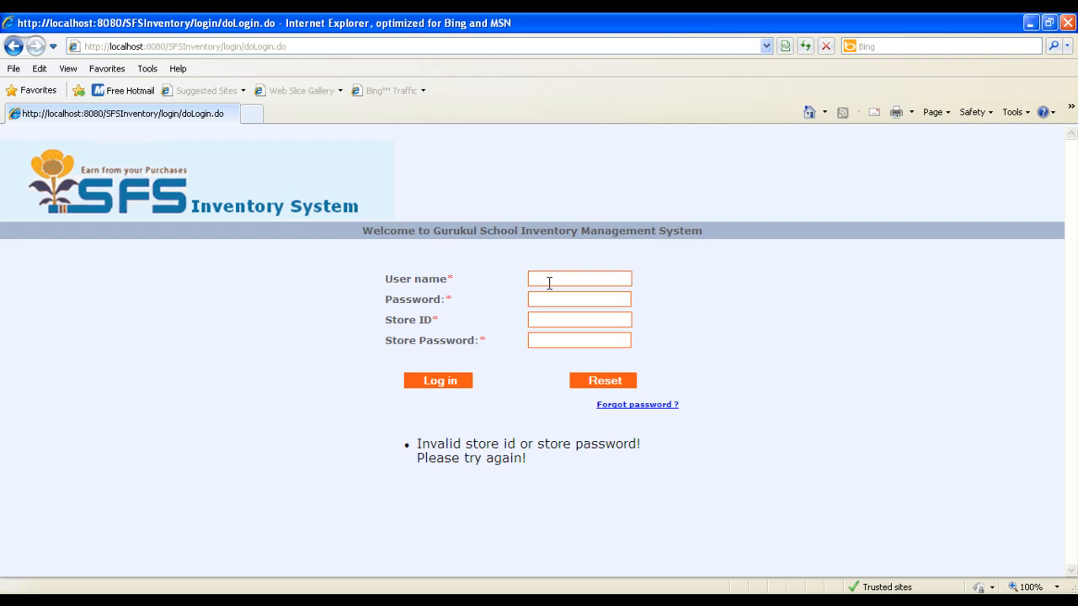
Log in to the Gujarat store with the store user's user name and password and the correct store password
type("maulik")
key("Tab")
type("•••••Gujarat")
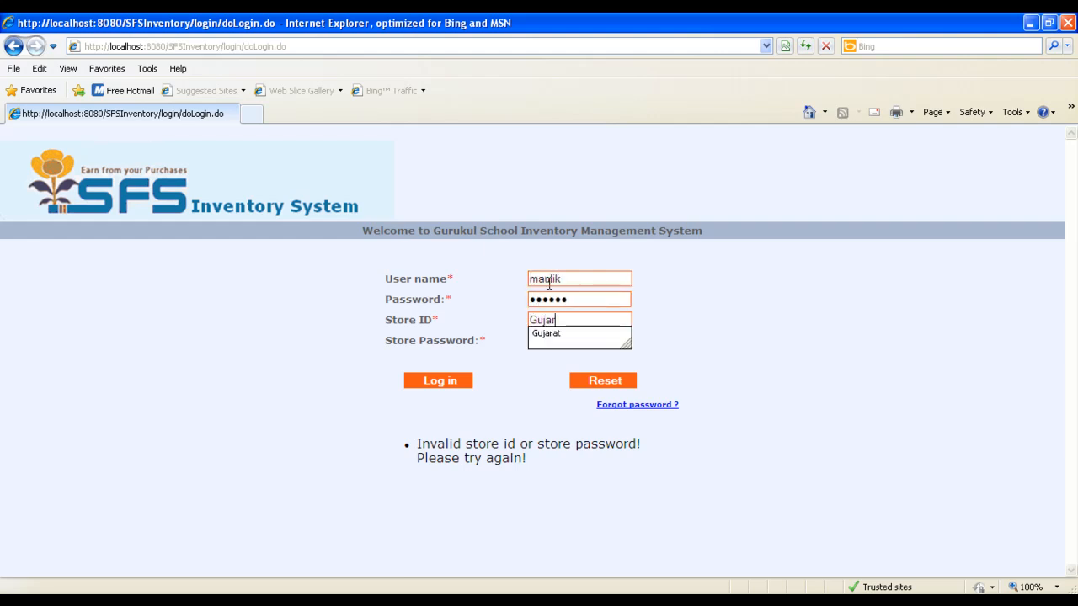
key("Tab")
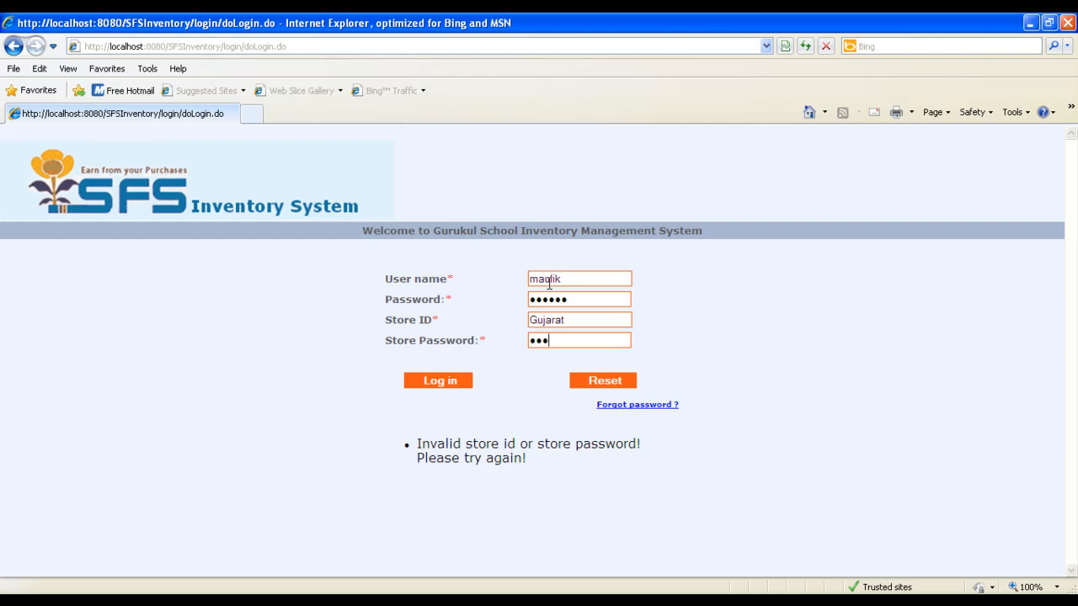
type("•••••••")
left_click(439, 378)
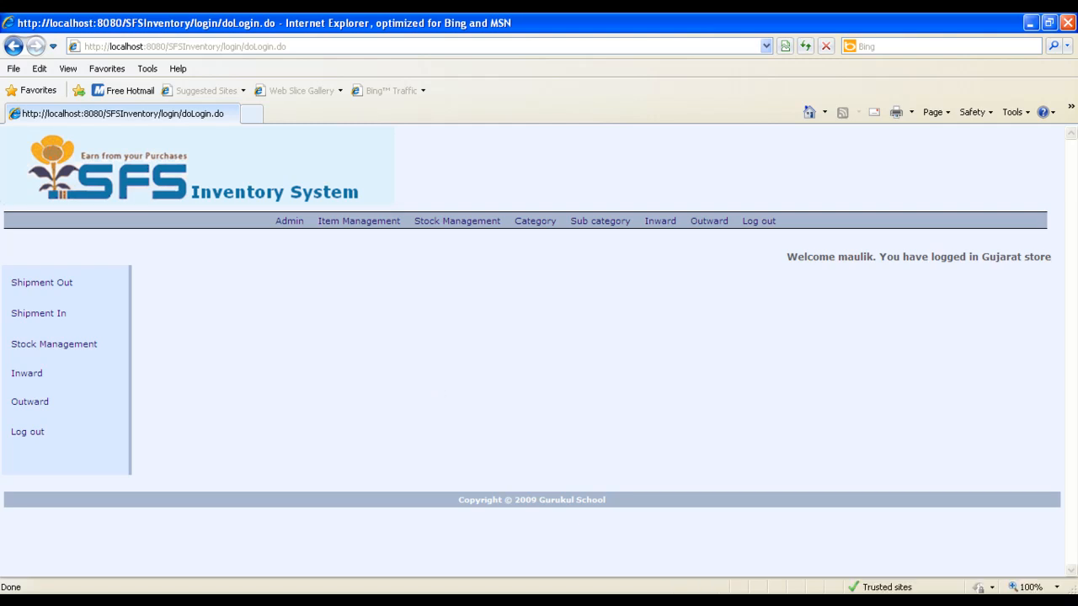
Switch to the admin session, view the logged user status as a PDF, close it and reload the status list
key("alt+Tab")
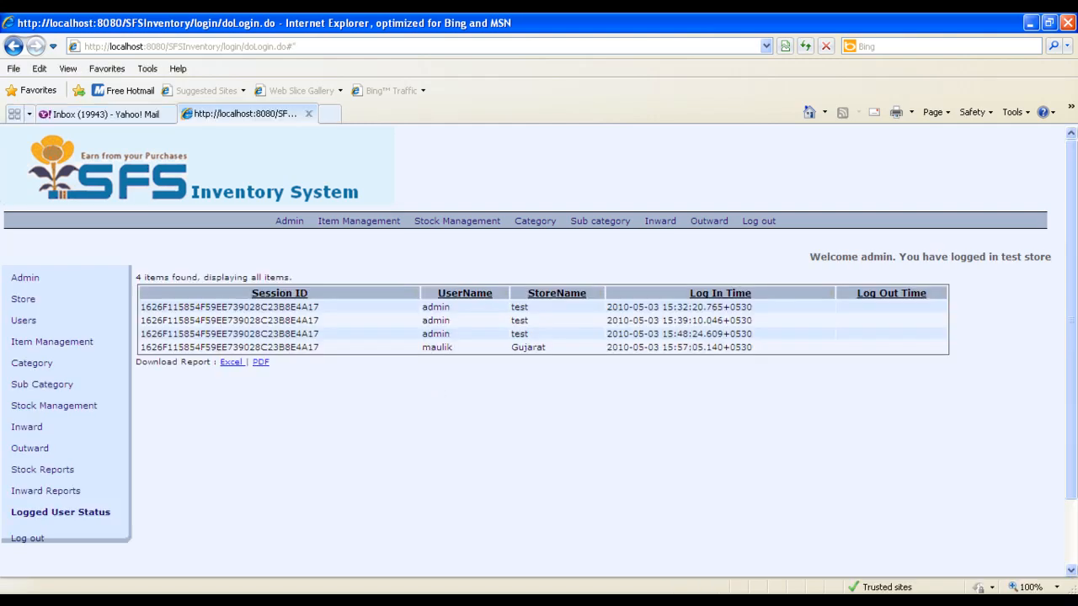
left_click(261, 365)
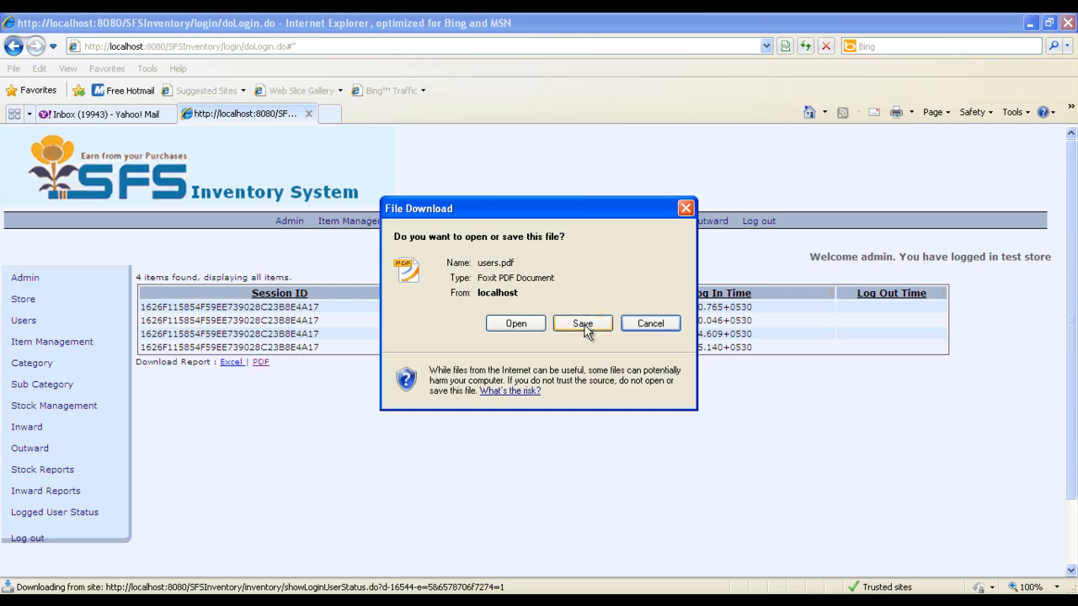
left_click(520, 327)
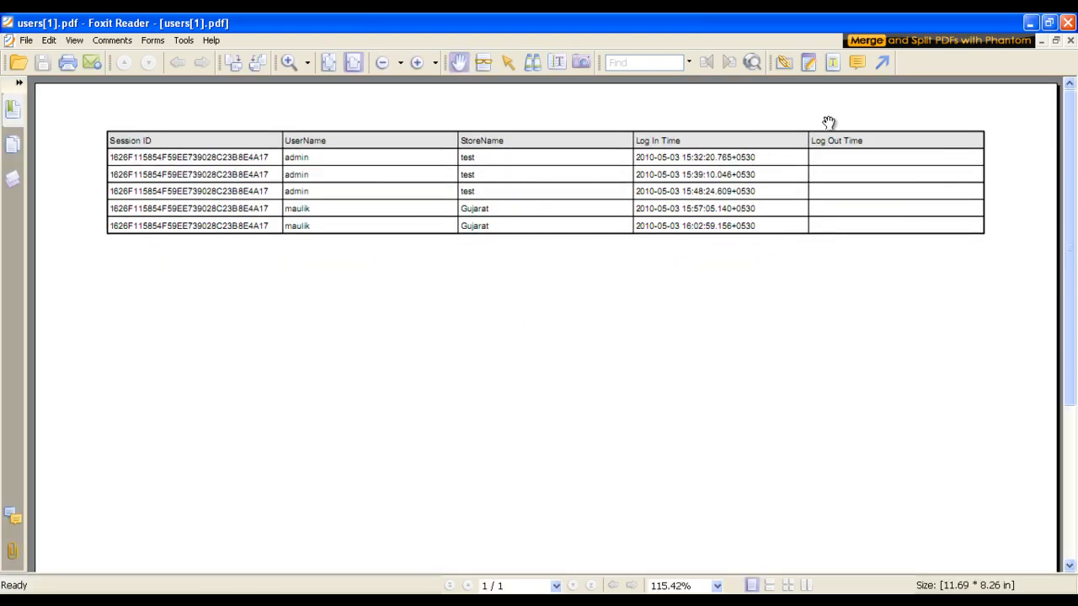
left_click(1066, 24)
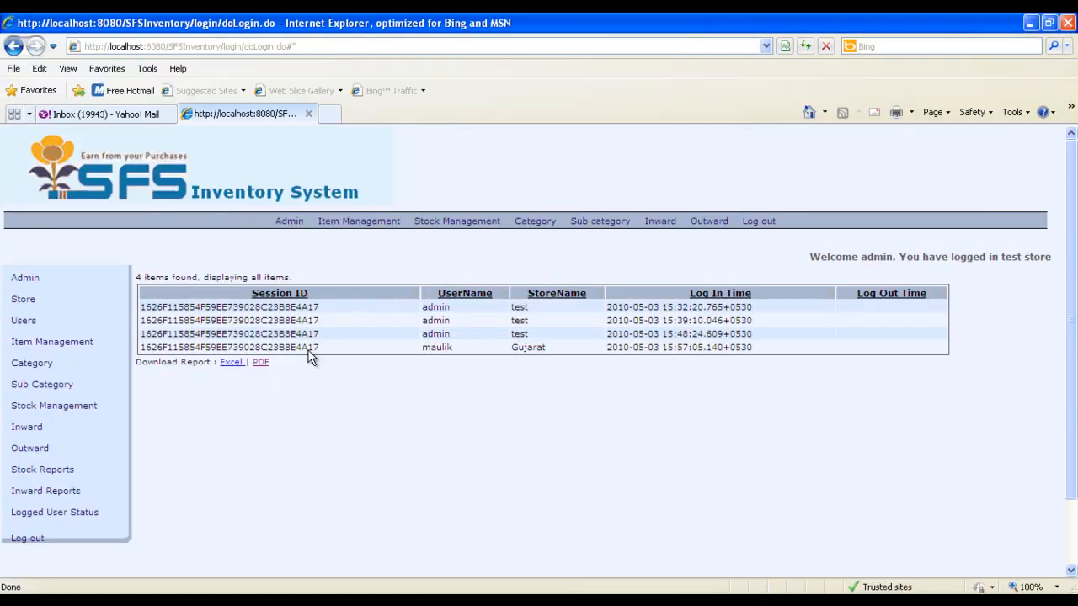
left_click(66, 522)
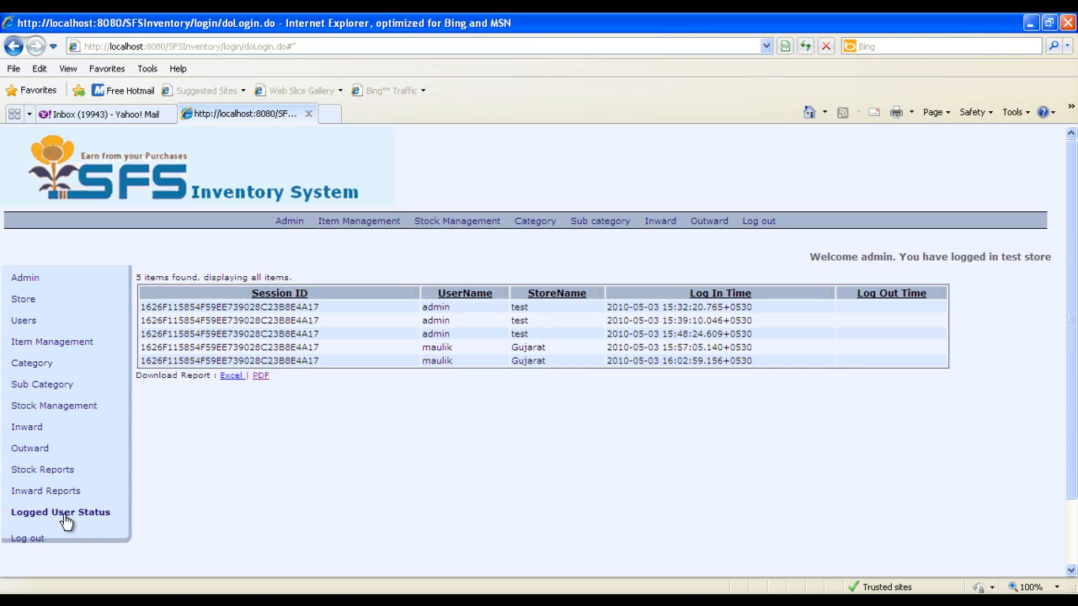